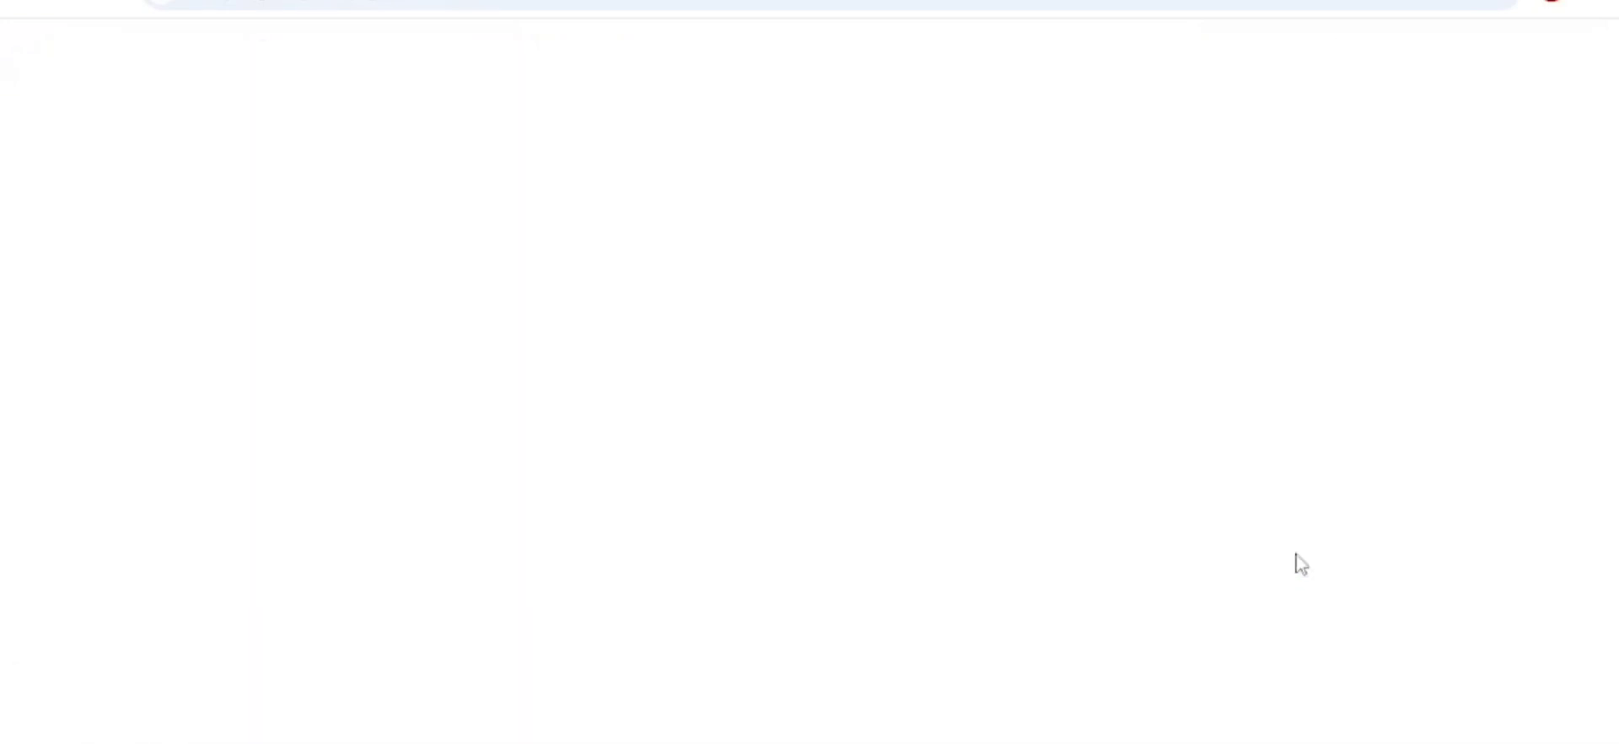
- Enter the captcha code shown on the SDMS login form and log in with the prefilled credentials
scroll(994, 552, down, 1)
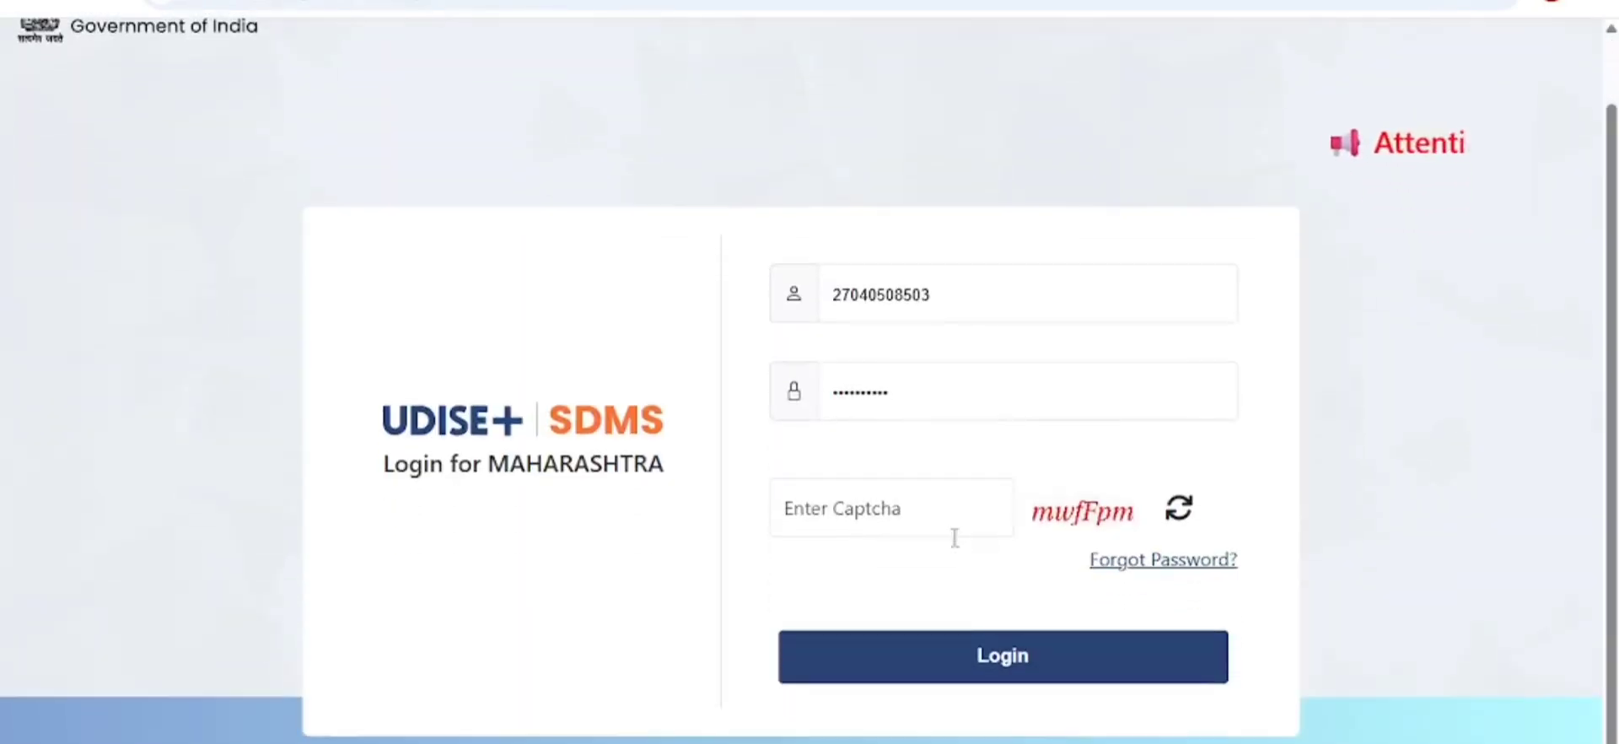
click(911, 509)
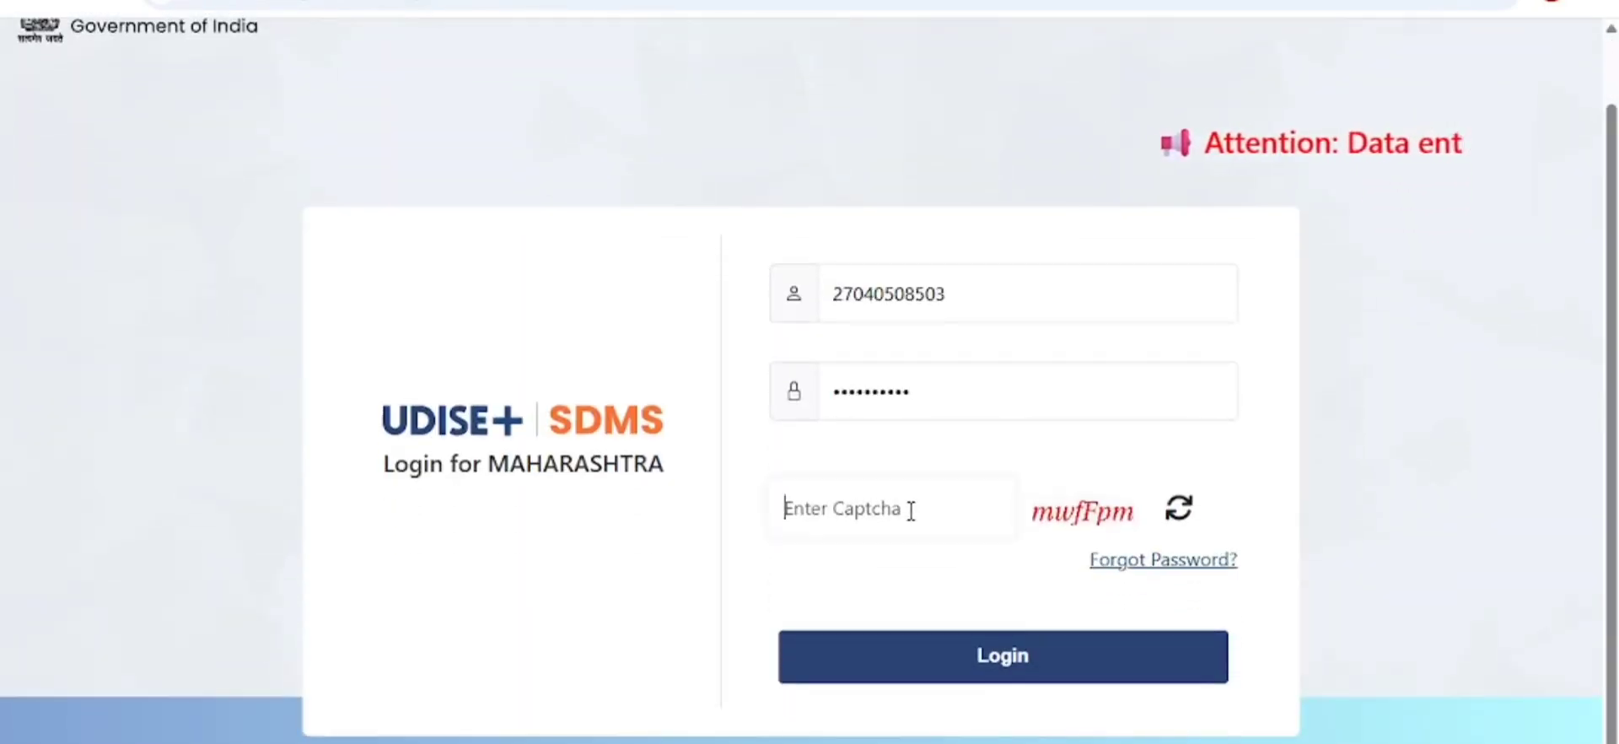
text(M)
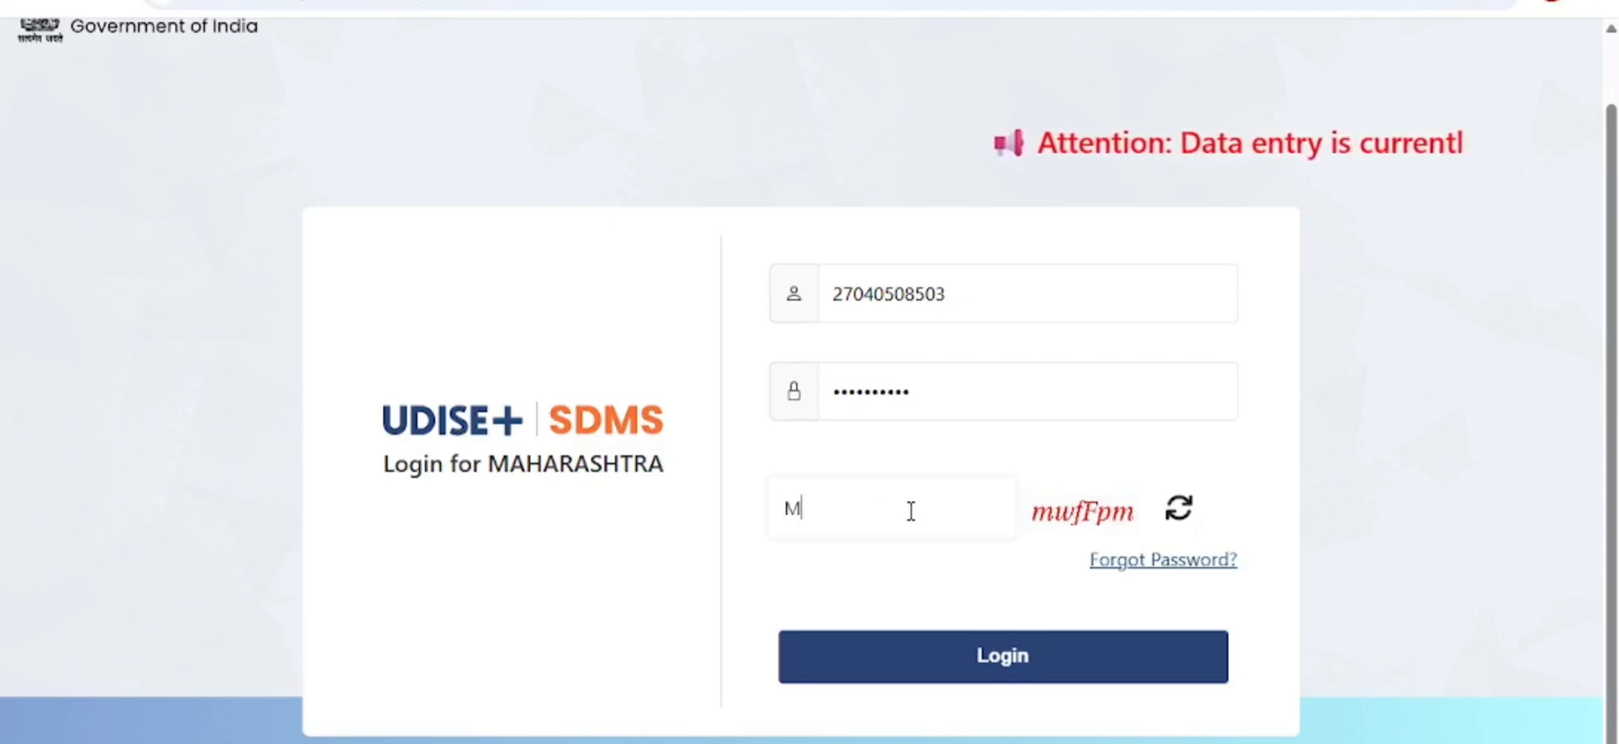
key(BackSpace)
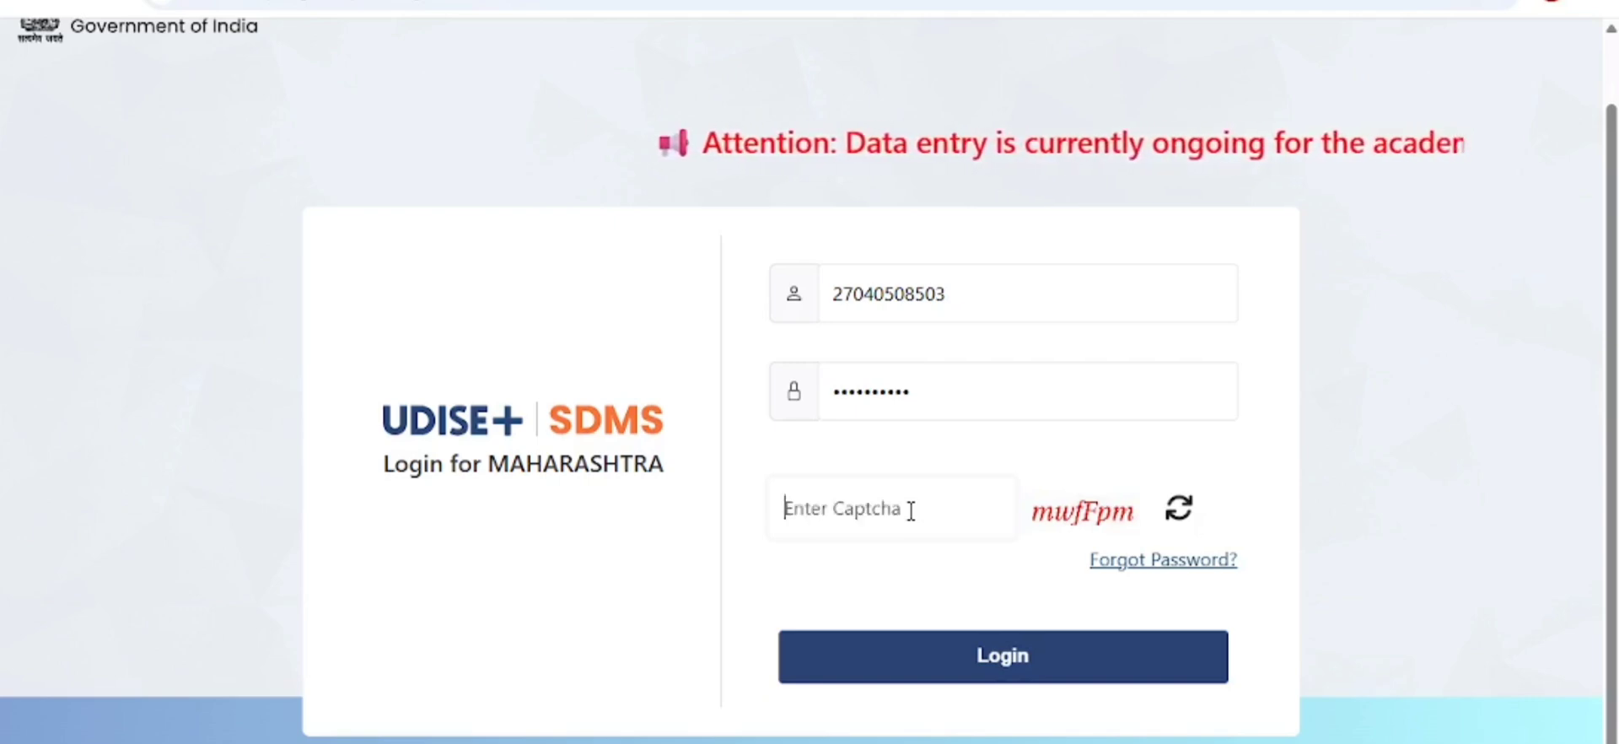
text(m)
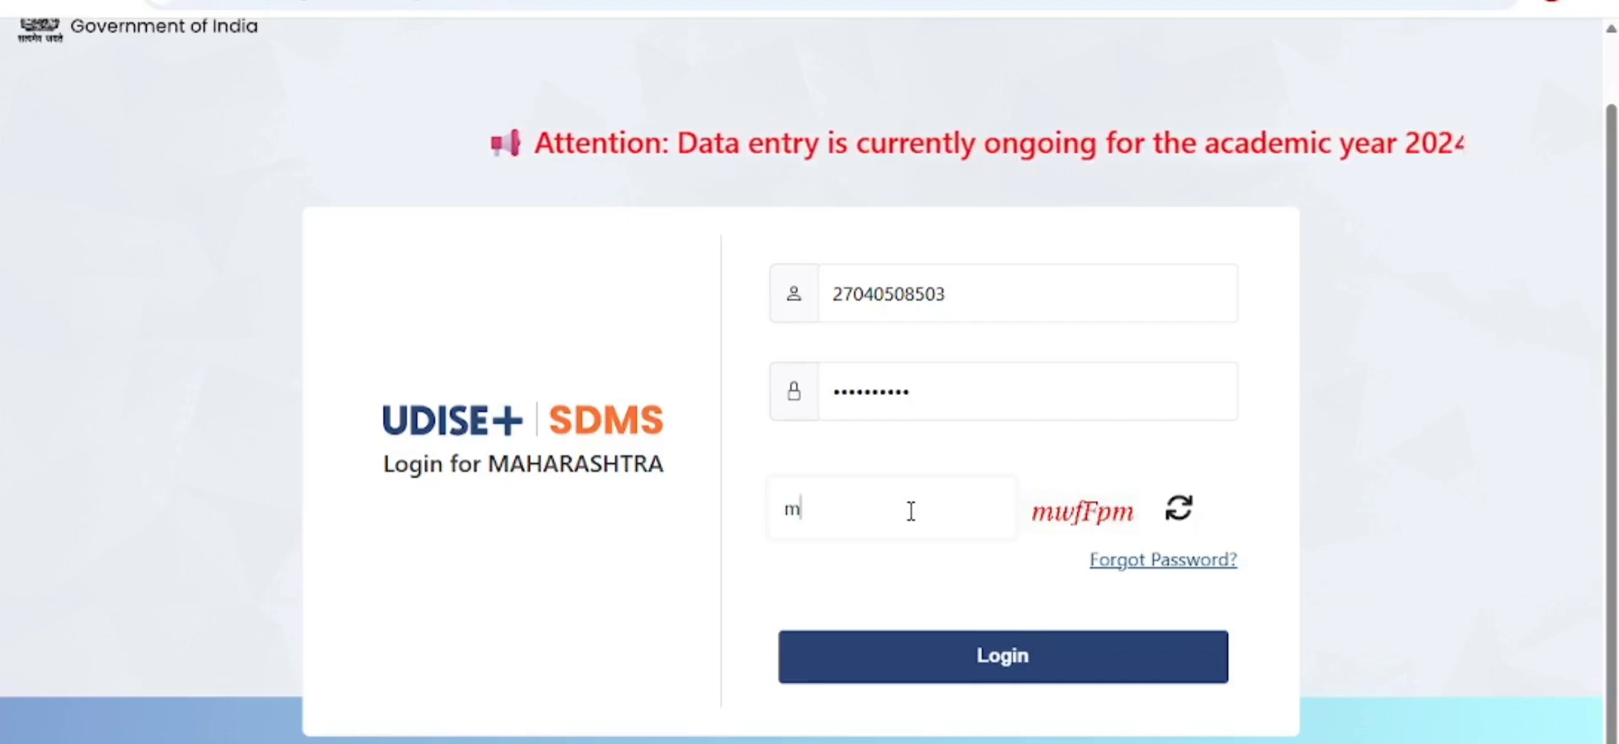
text(wf)
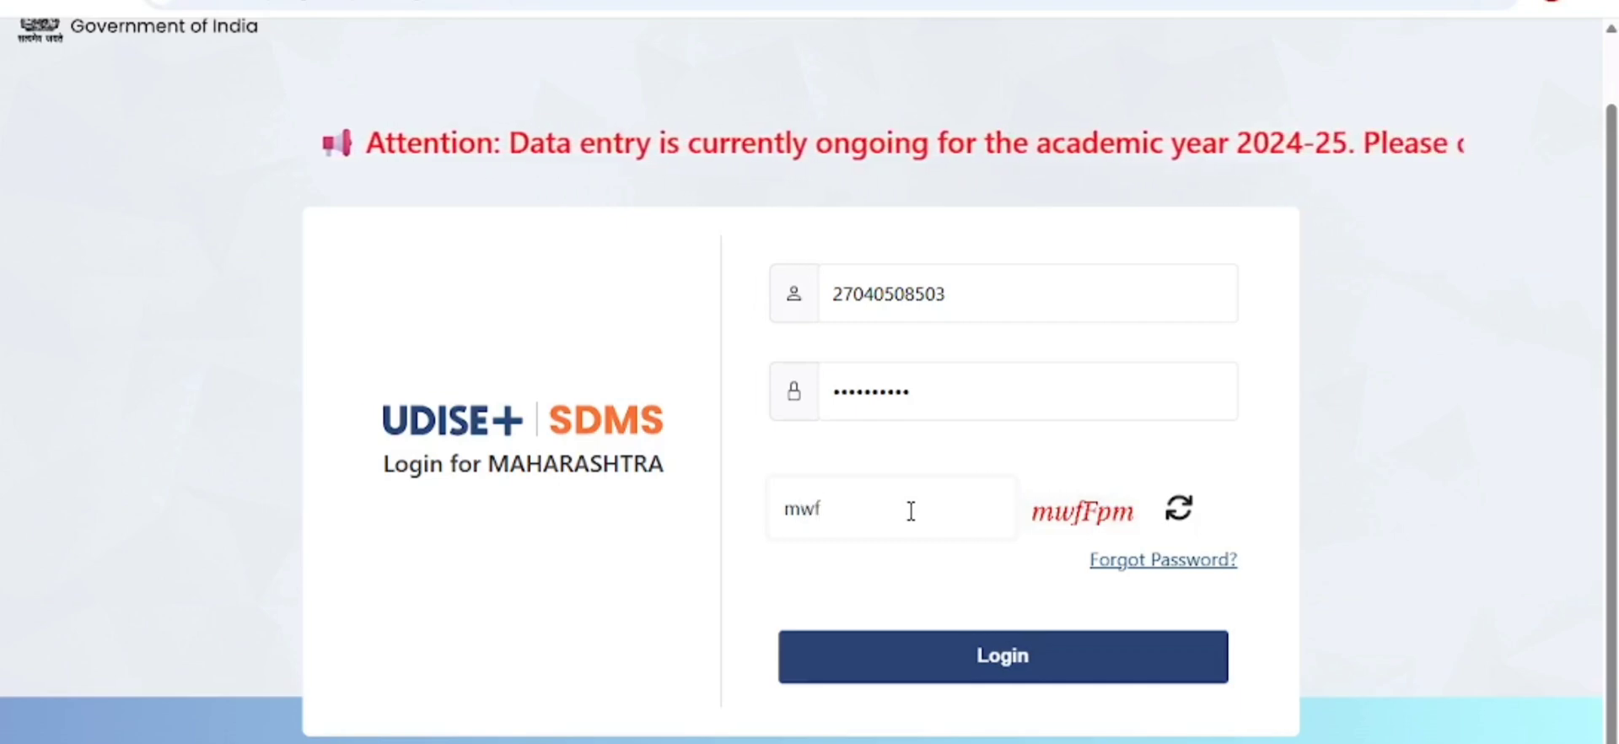
text(F)
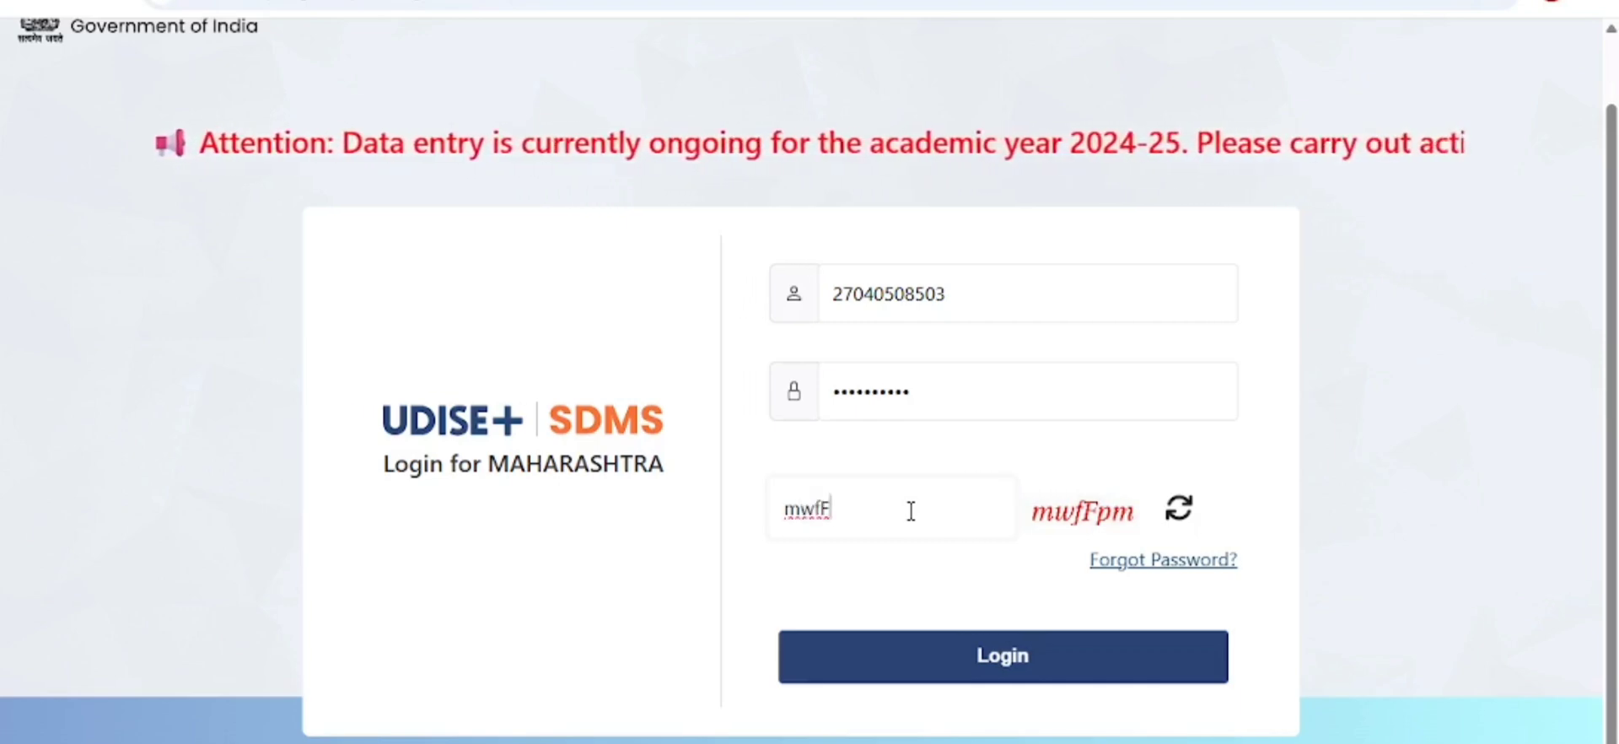
text(pm)
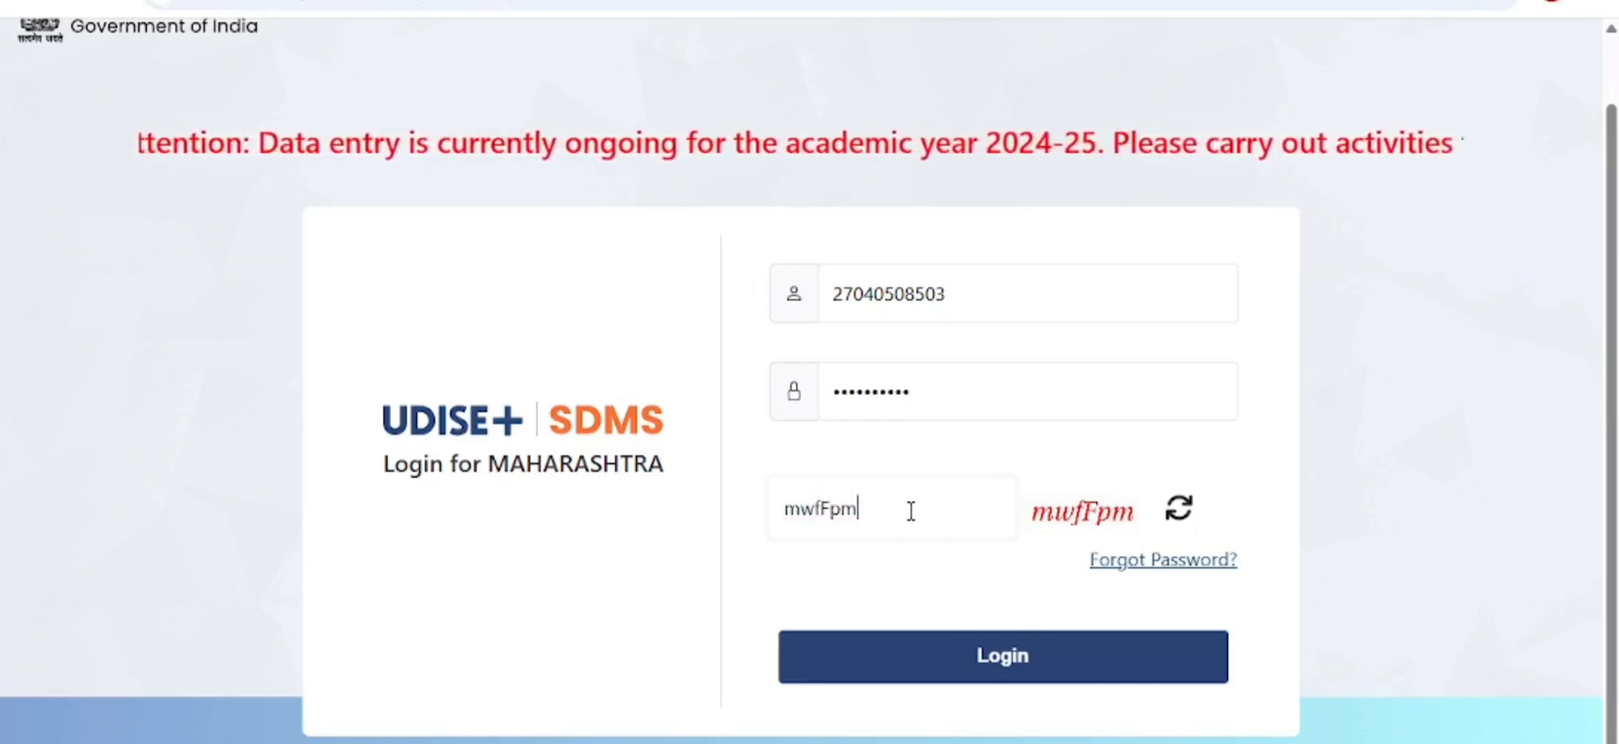
click(998, 659)
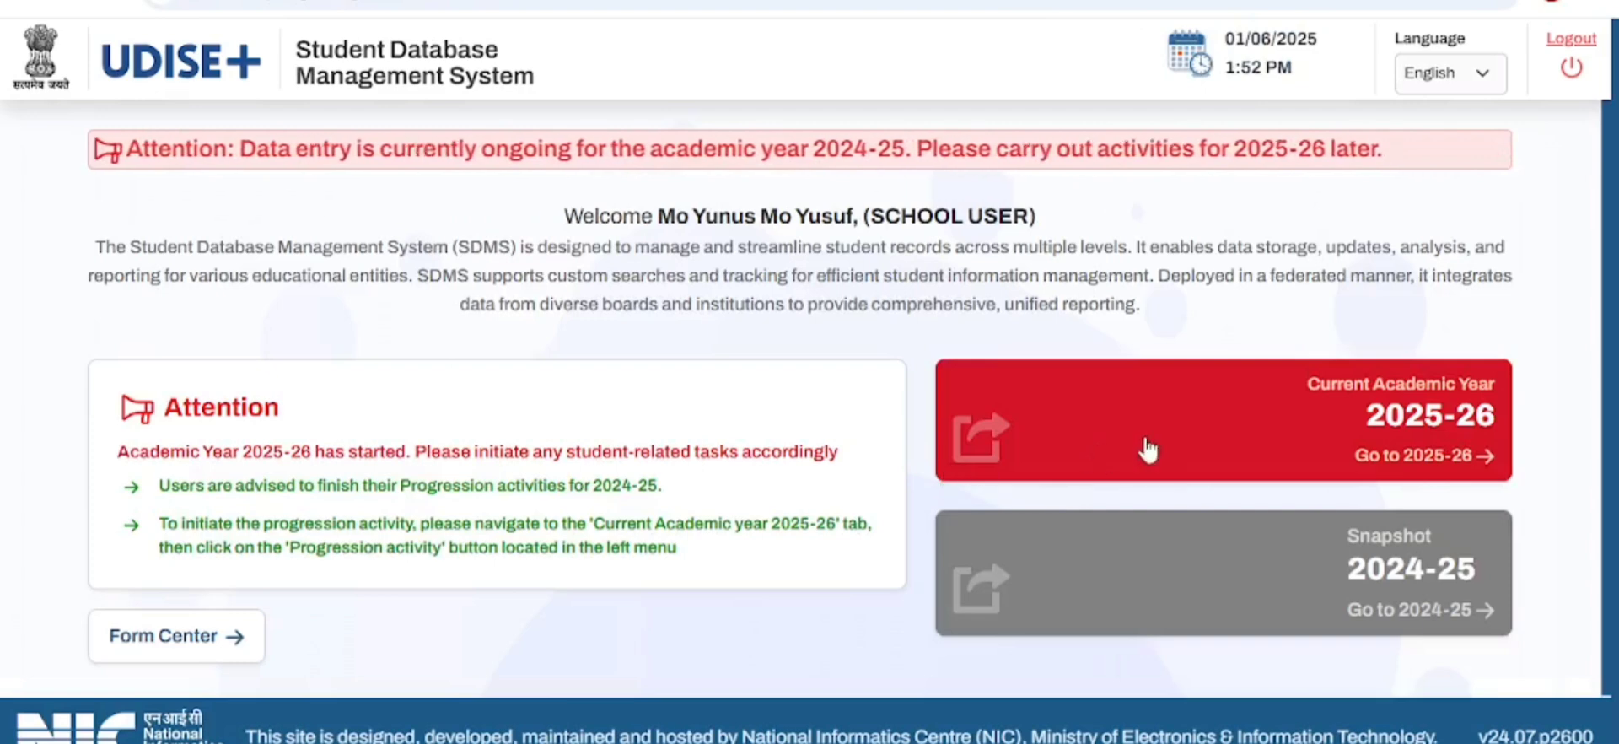
- Enter the current academic year 2025-26 and dismiss the School Information notice
click(1246, 432)
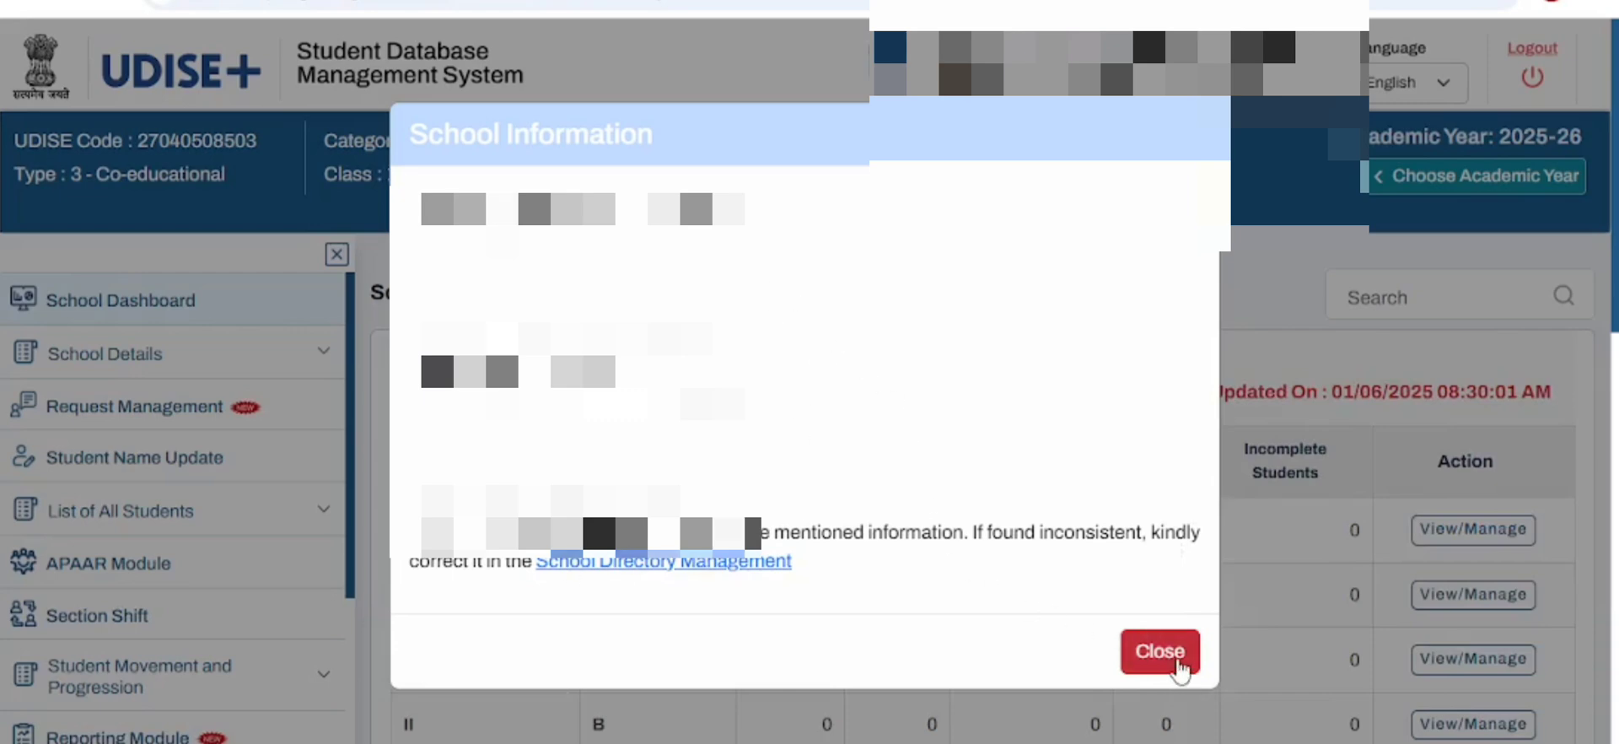
click(1160, 651)
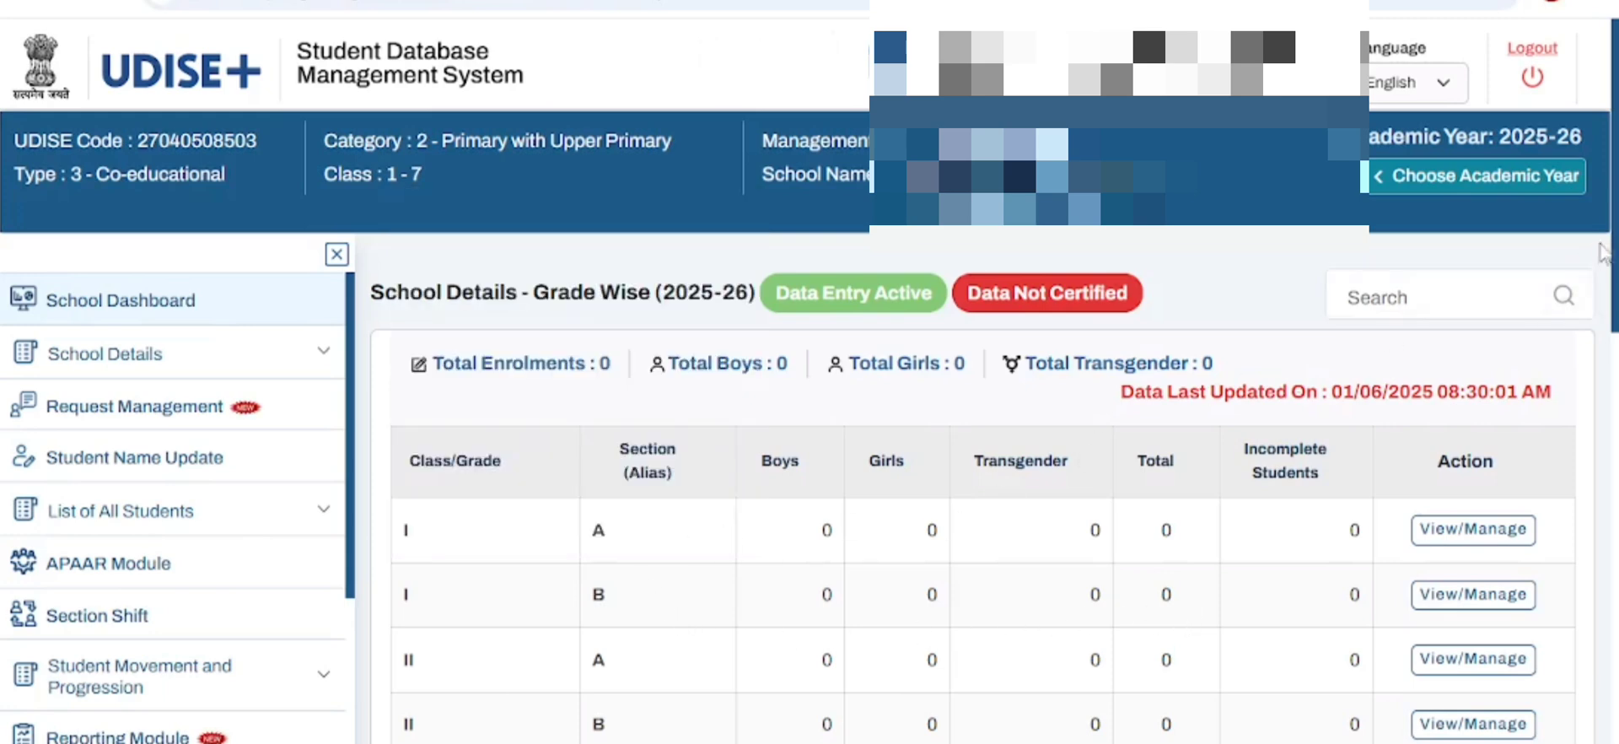
- Open the Progression Module from Progression Activity under Student Movement and Progression
drag(1615, 247, 1615, 290)
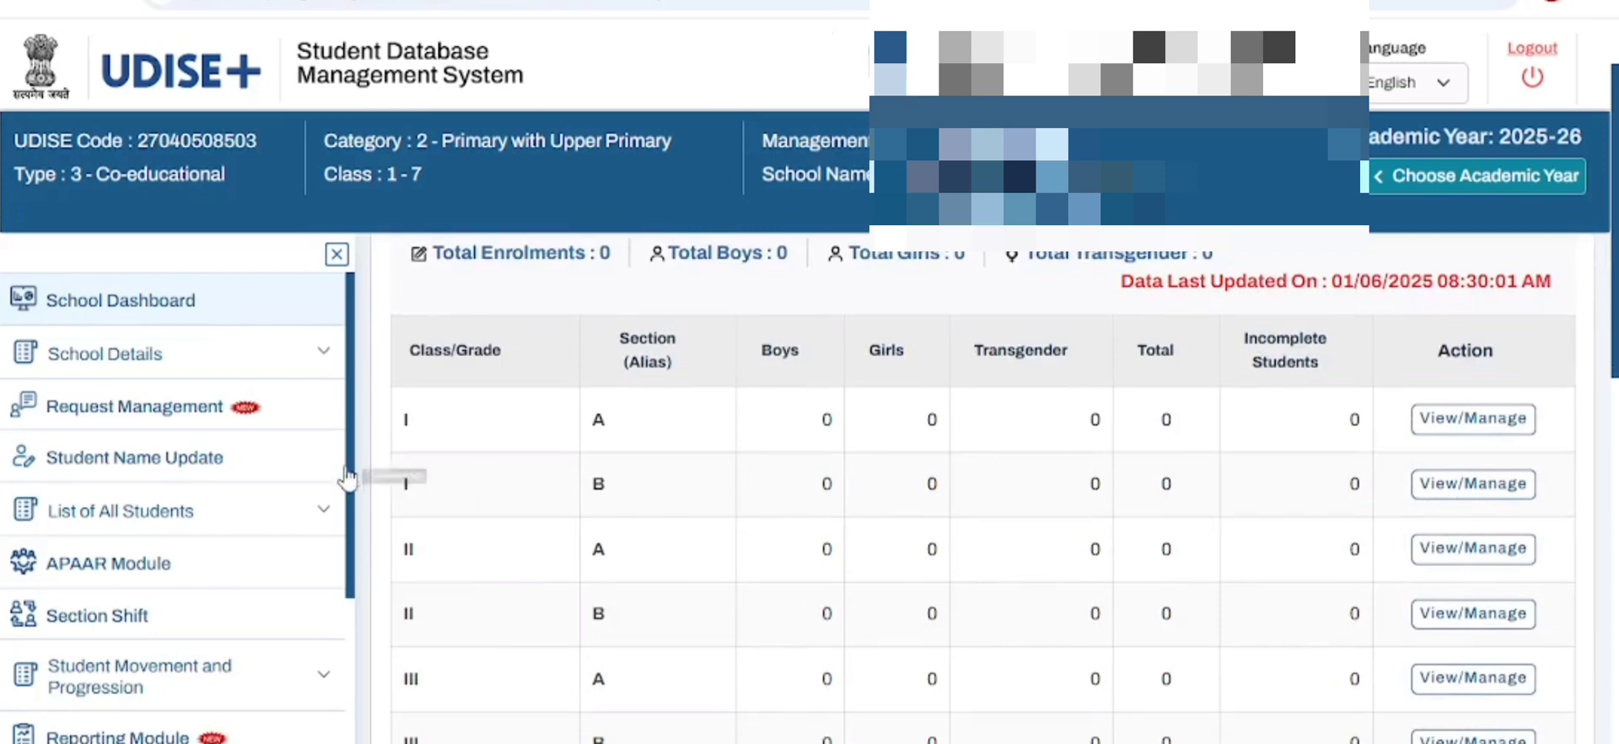
drag(349, 476, 351, 527)
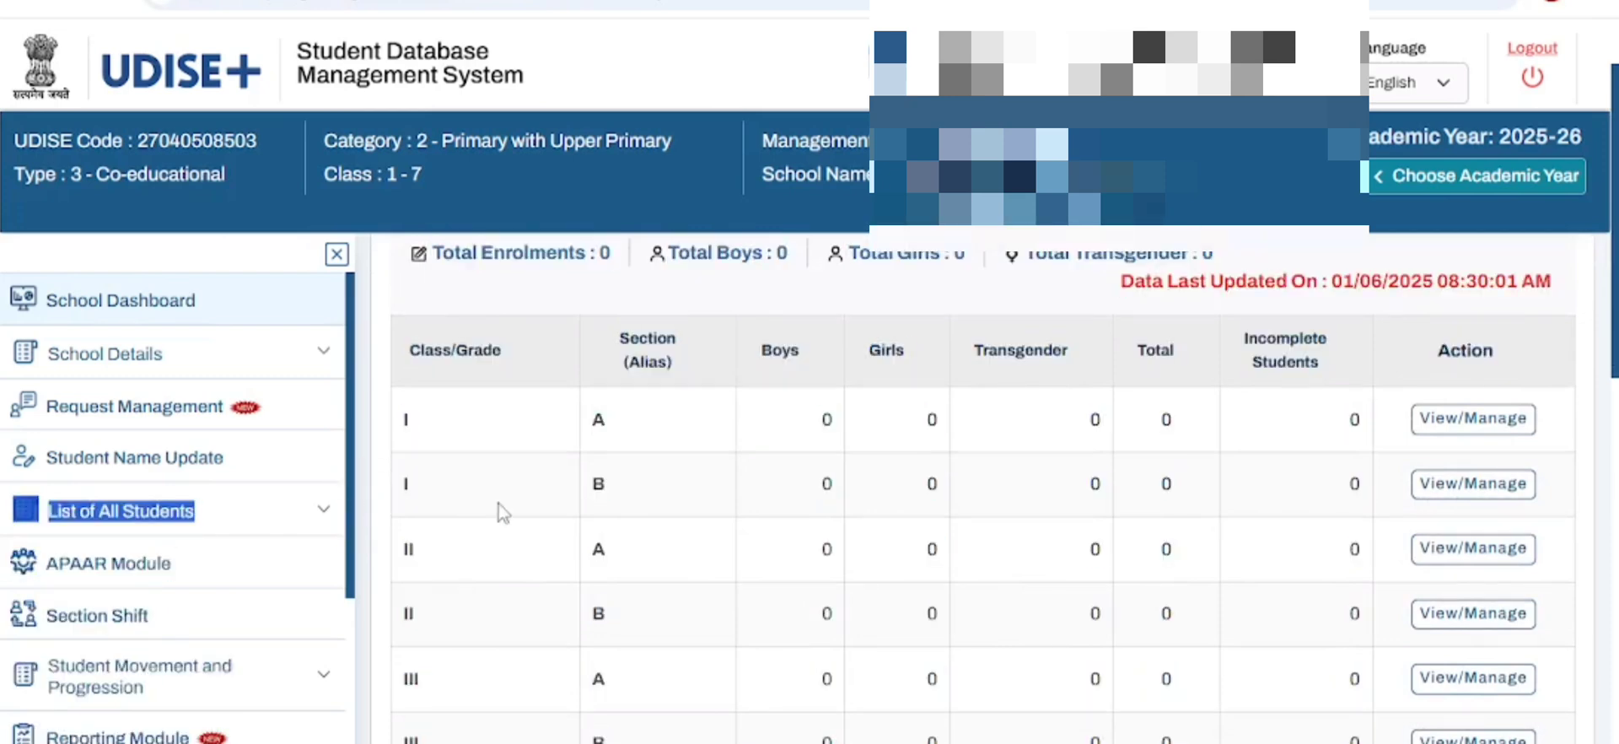
scroll(498, 516, down, 3)
drag(351, 546, 342, 713)
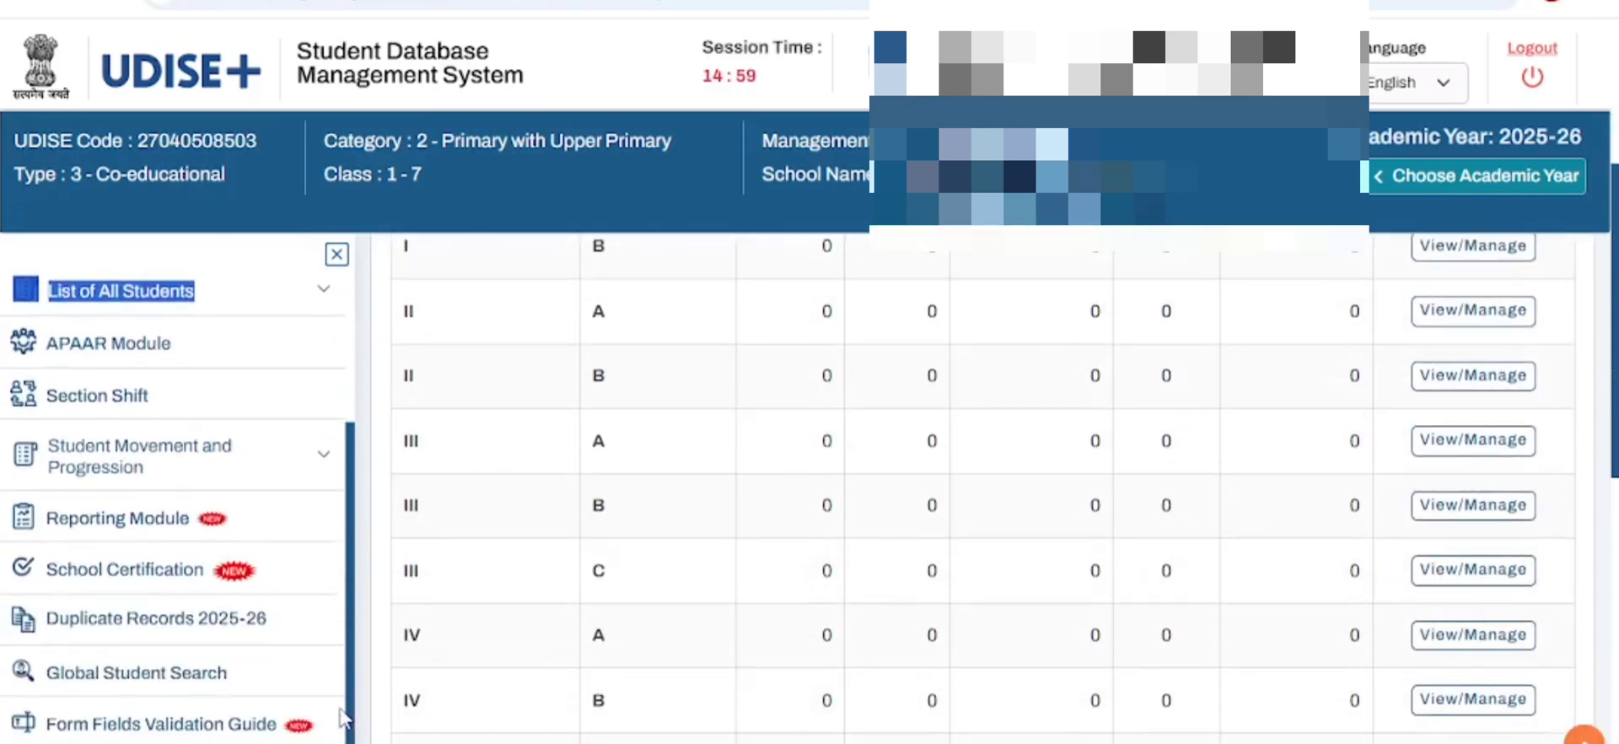
click(147, 480)
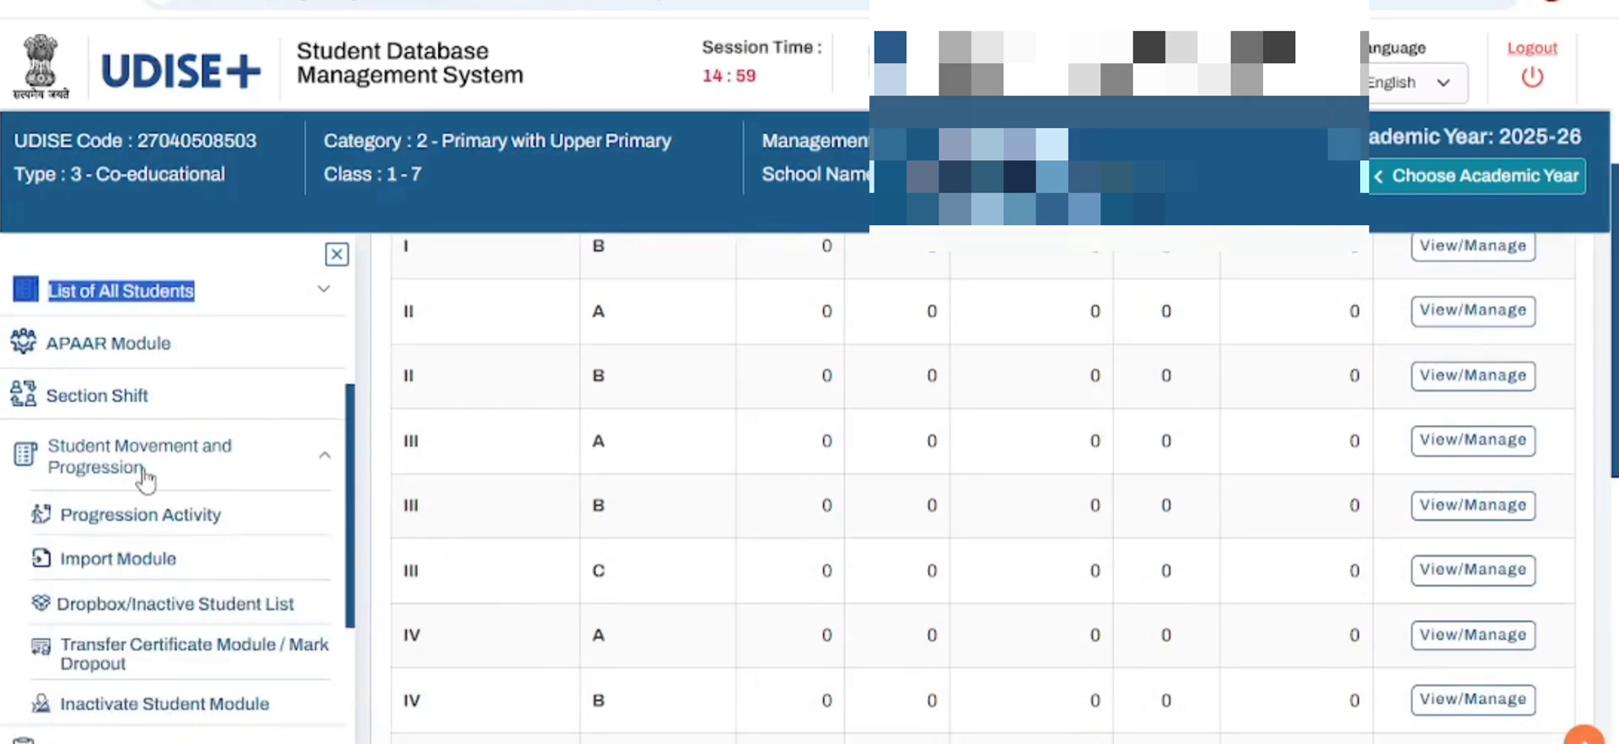
click(129, 521)
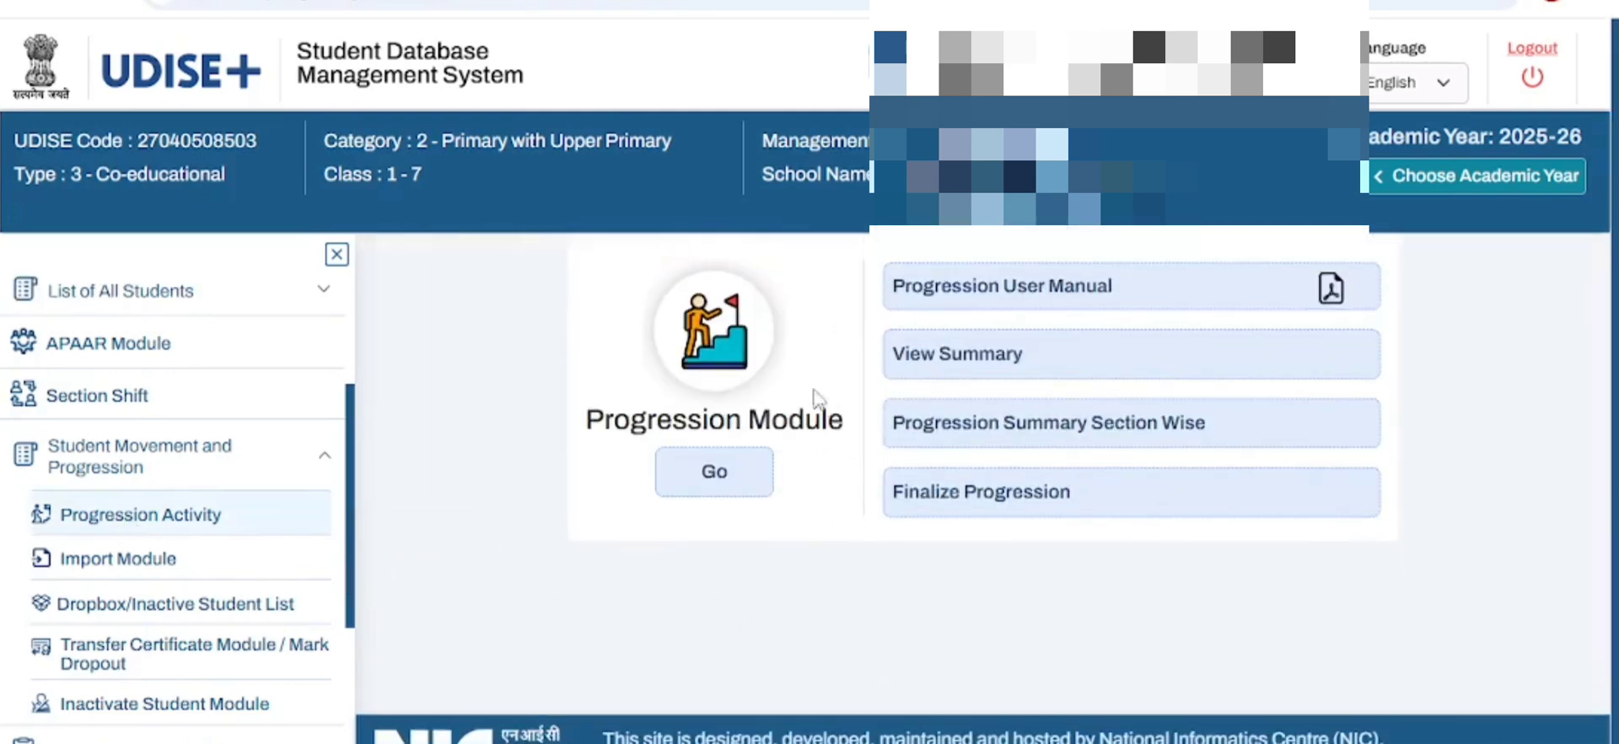
click(714, 474)
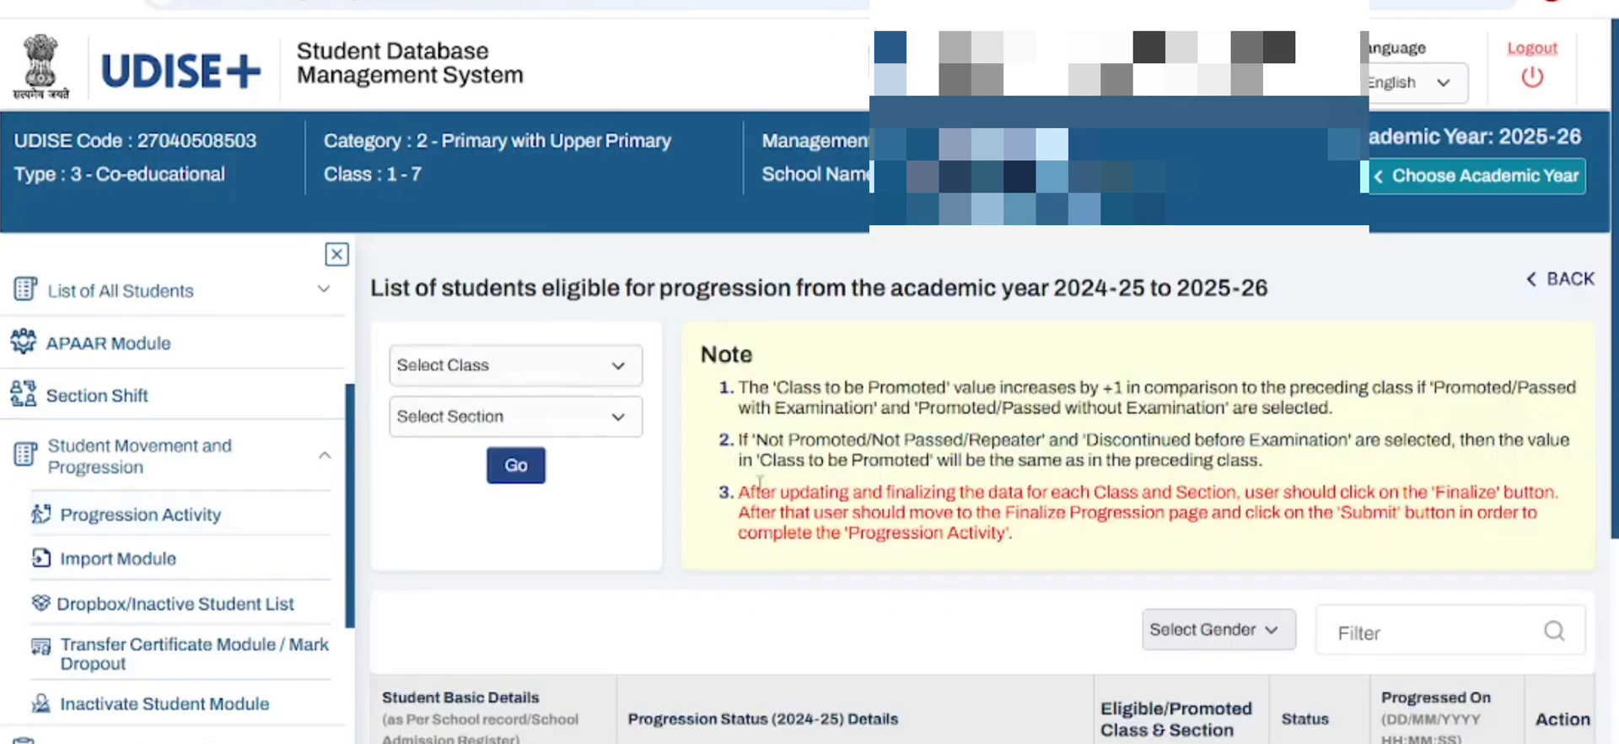
- Collapse the side menu and list the students eligible for progression in class V, section A
click(337, 254)
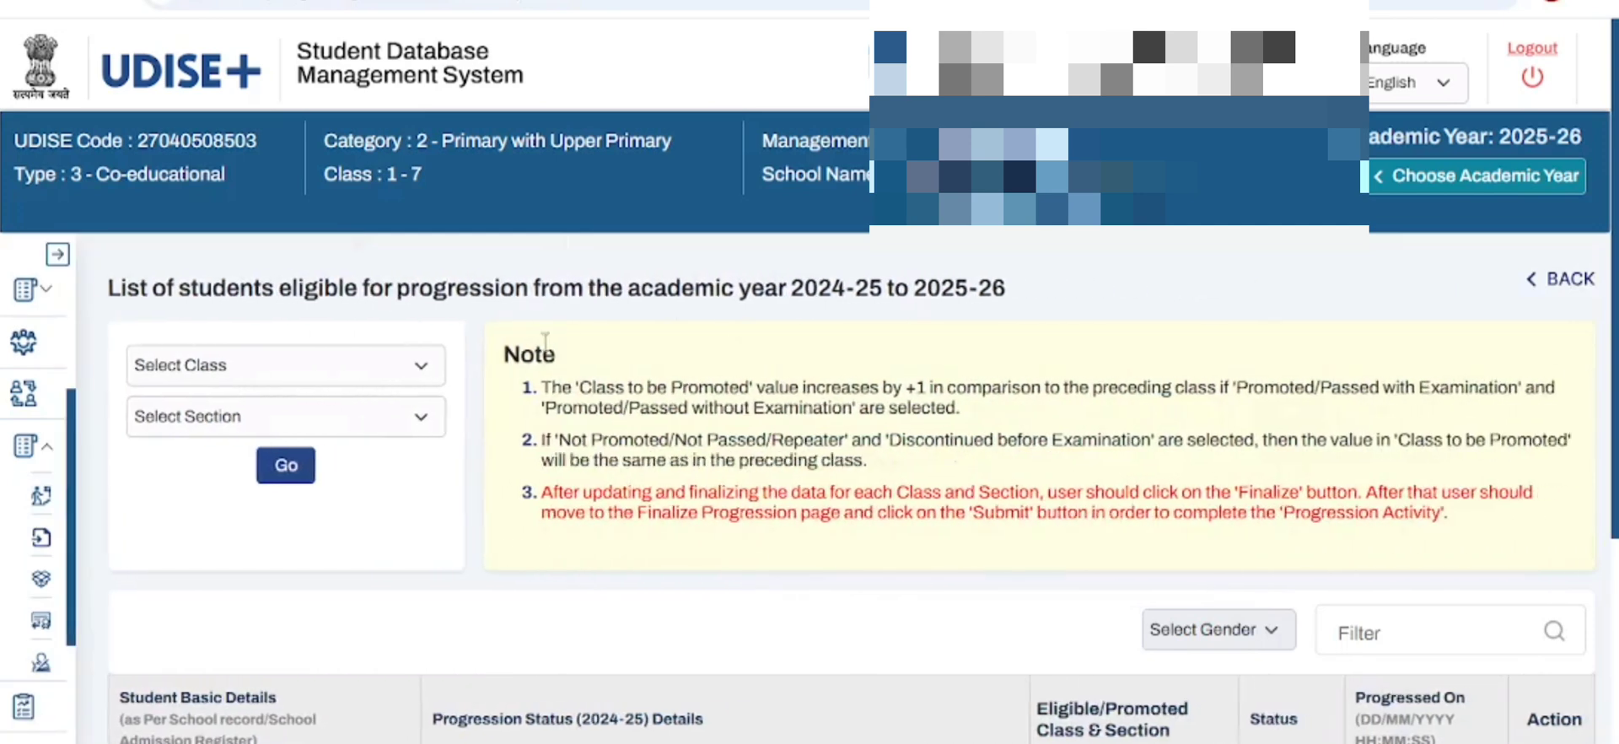
scroll(759, 311, down, 2)
scroll(759, 310, up, 2)
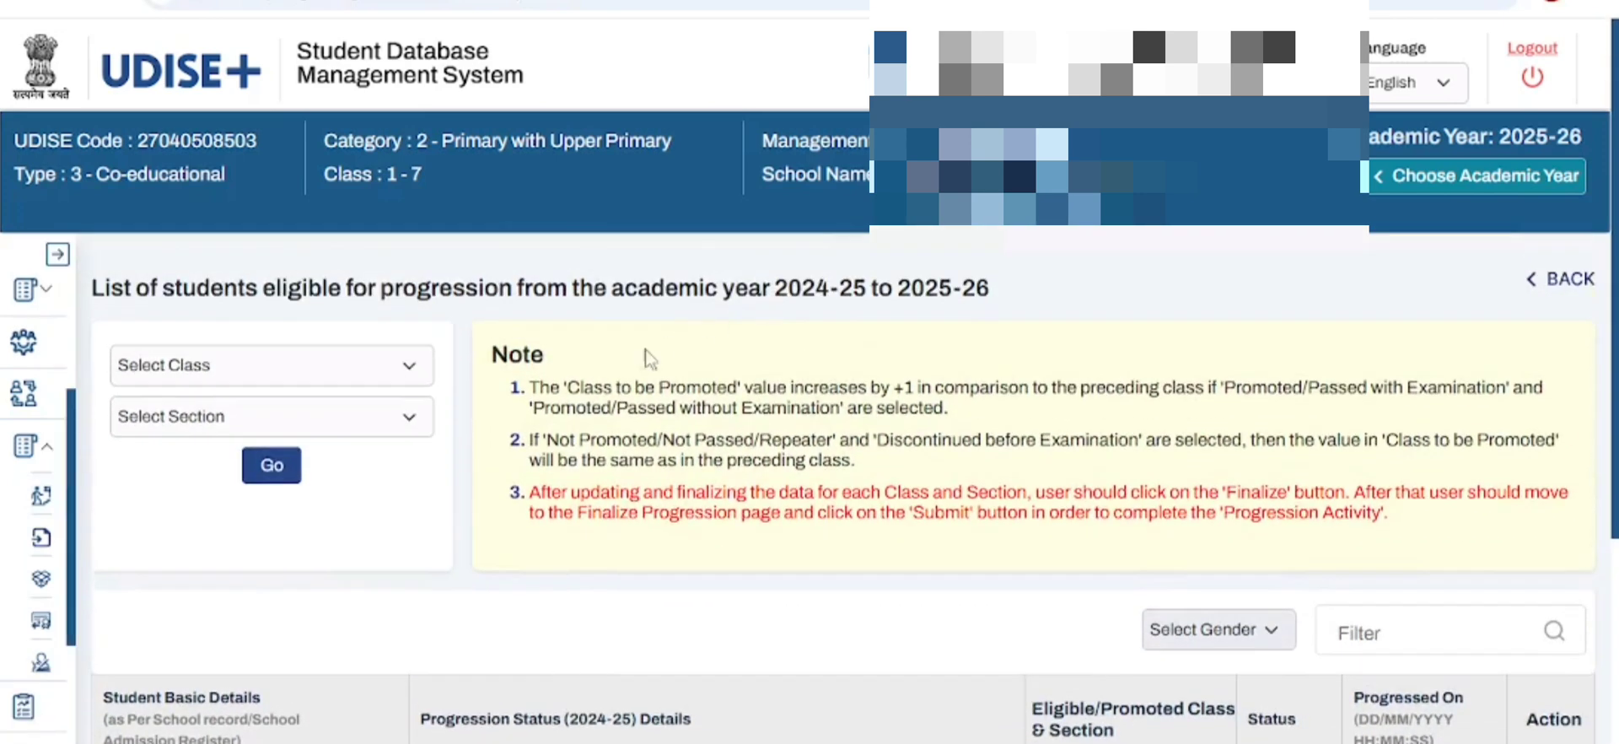
click(410, 369)
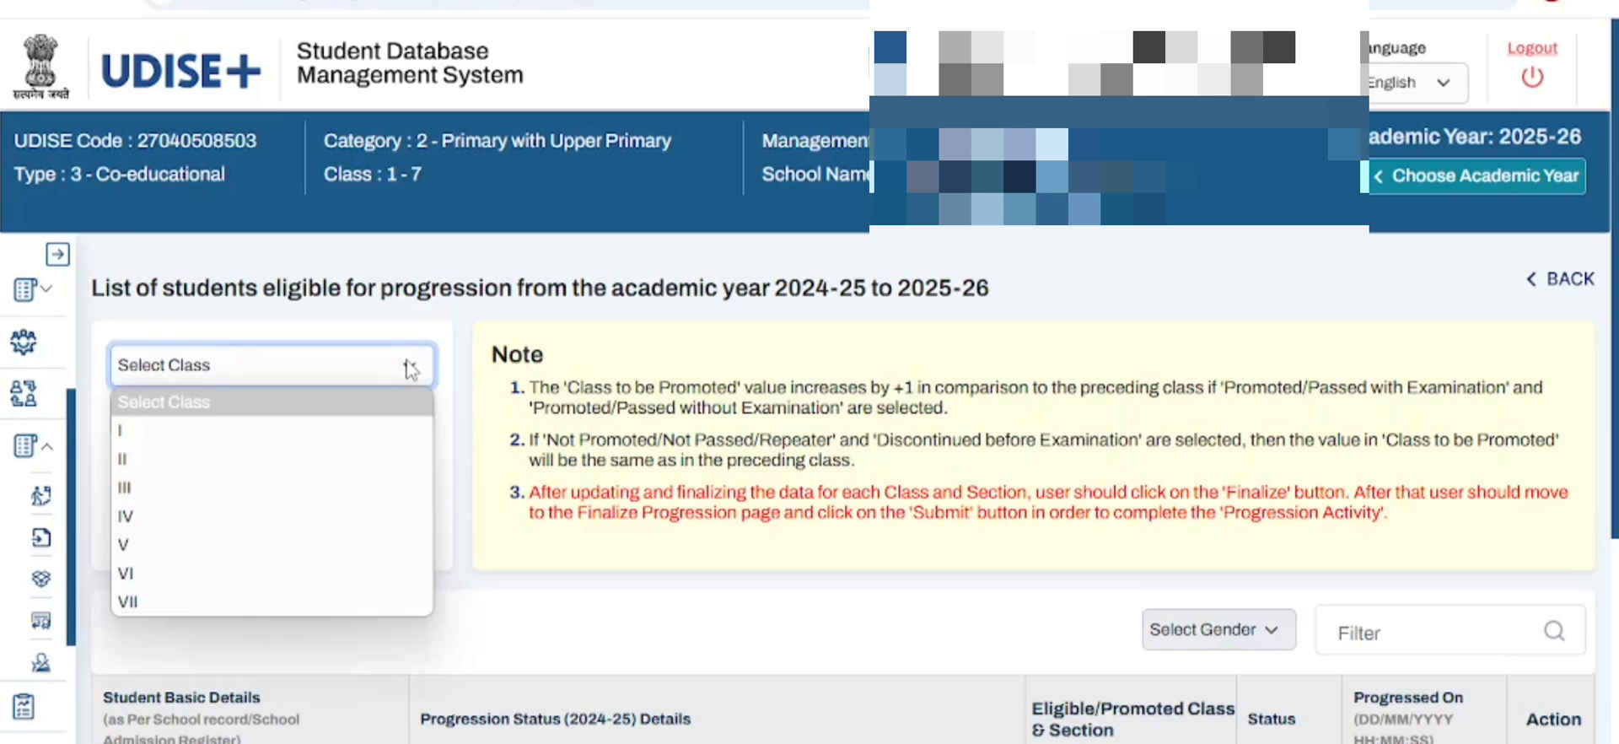
click(368, 545)
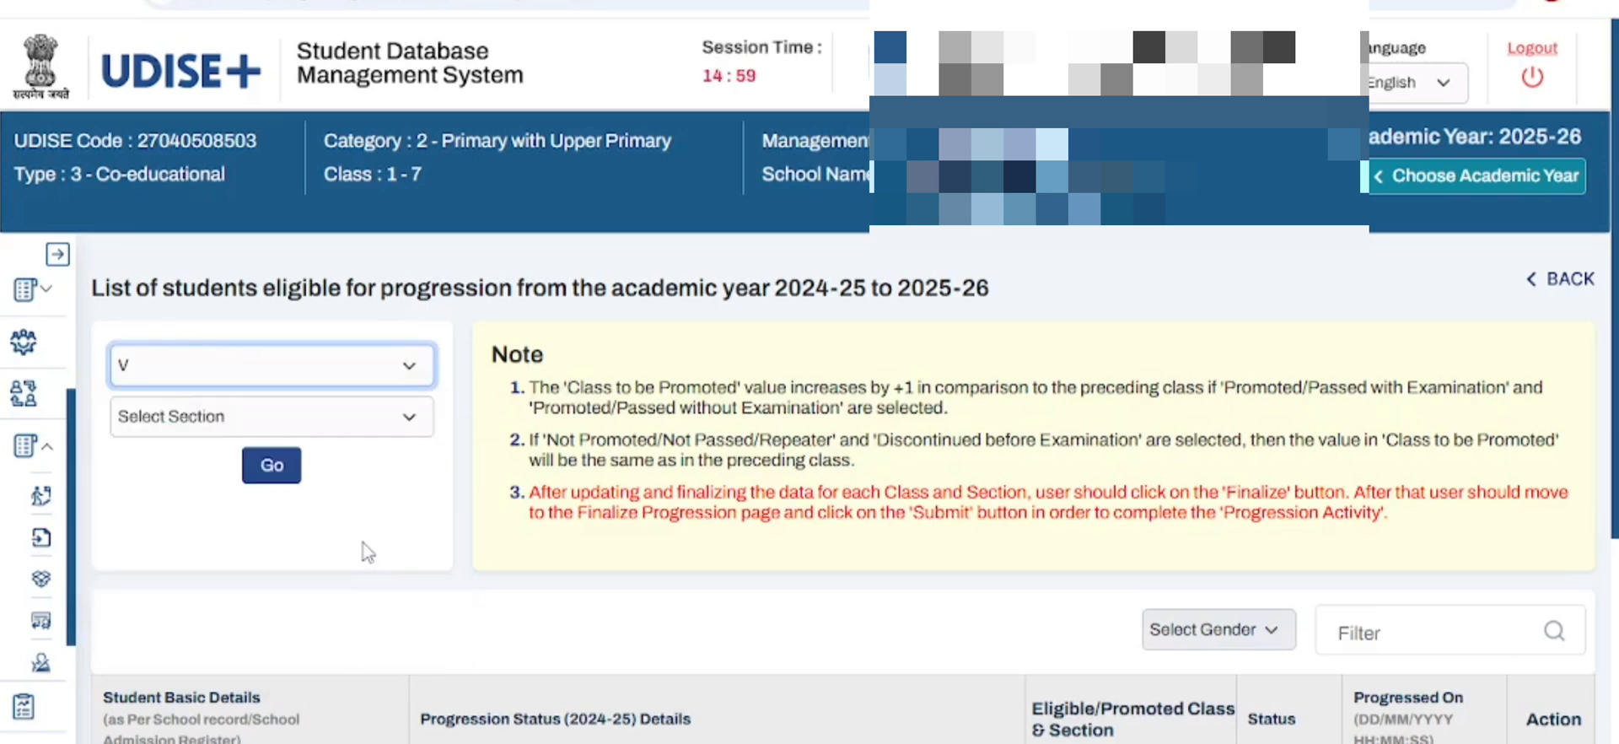
click(408, 417)
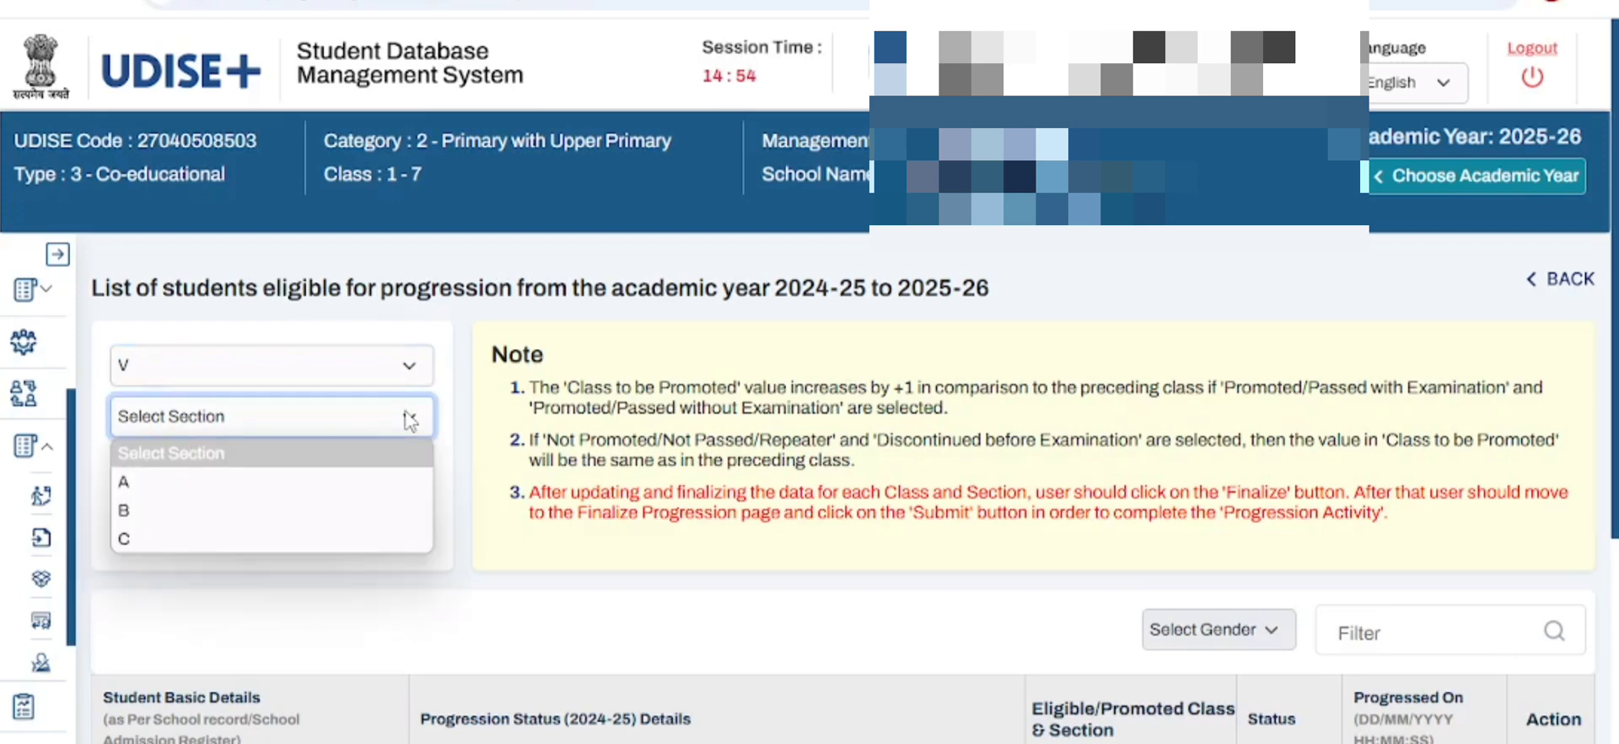
click(393, 472)
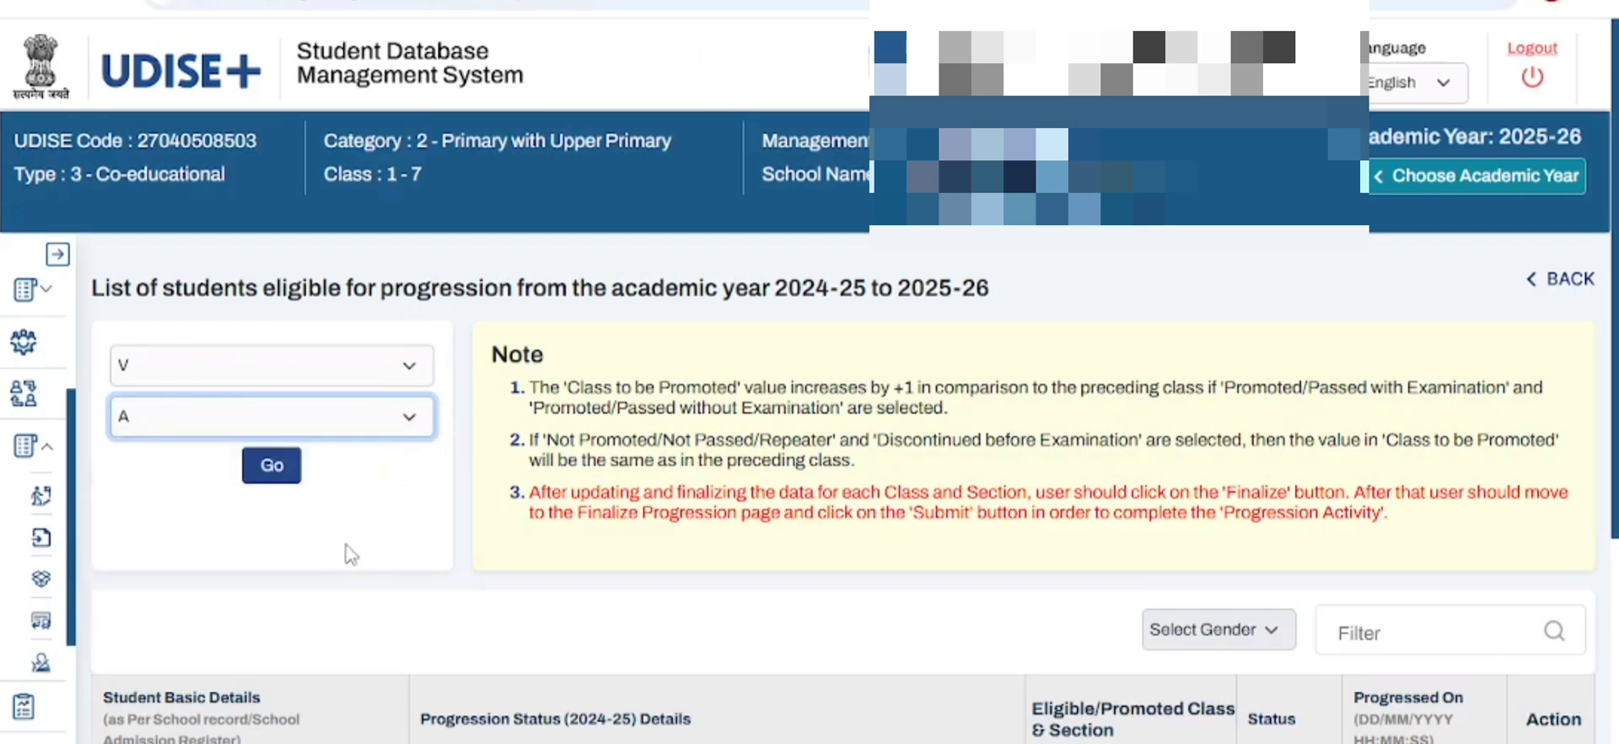
click(276, 474)
- Set the first student's progression status to Promoted/Passed with Examination and the marks to 80 percent
scroll(729, 511, down, 5)
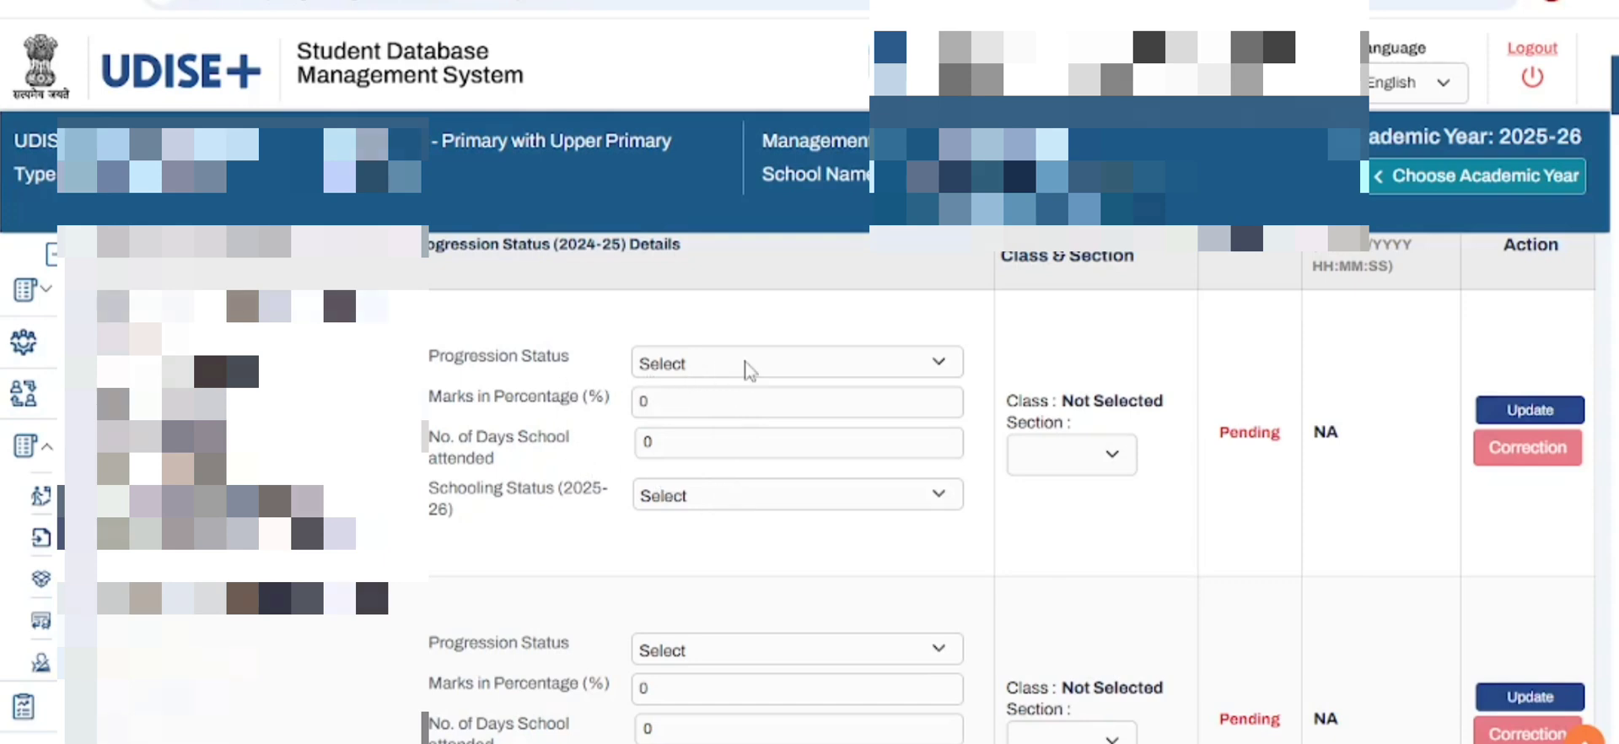
click(748, 369)
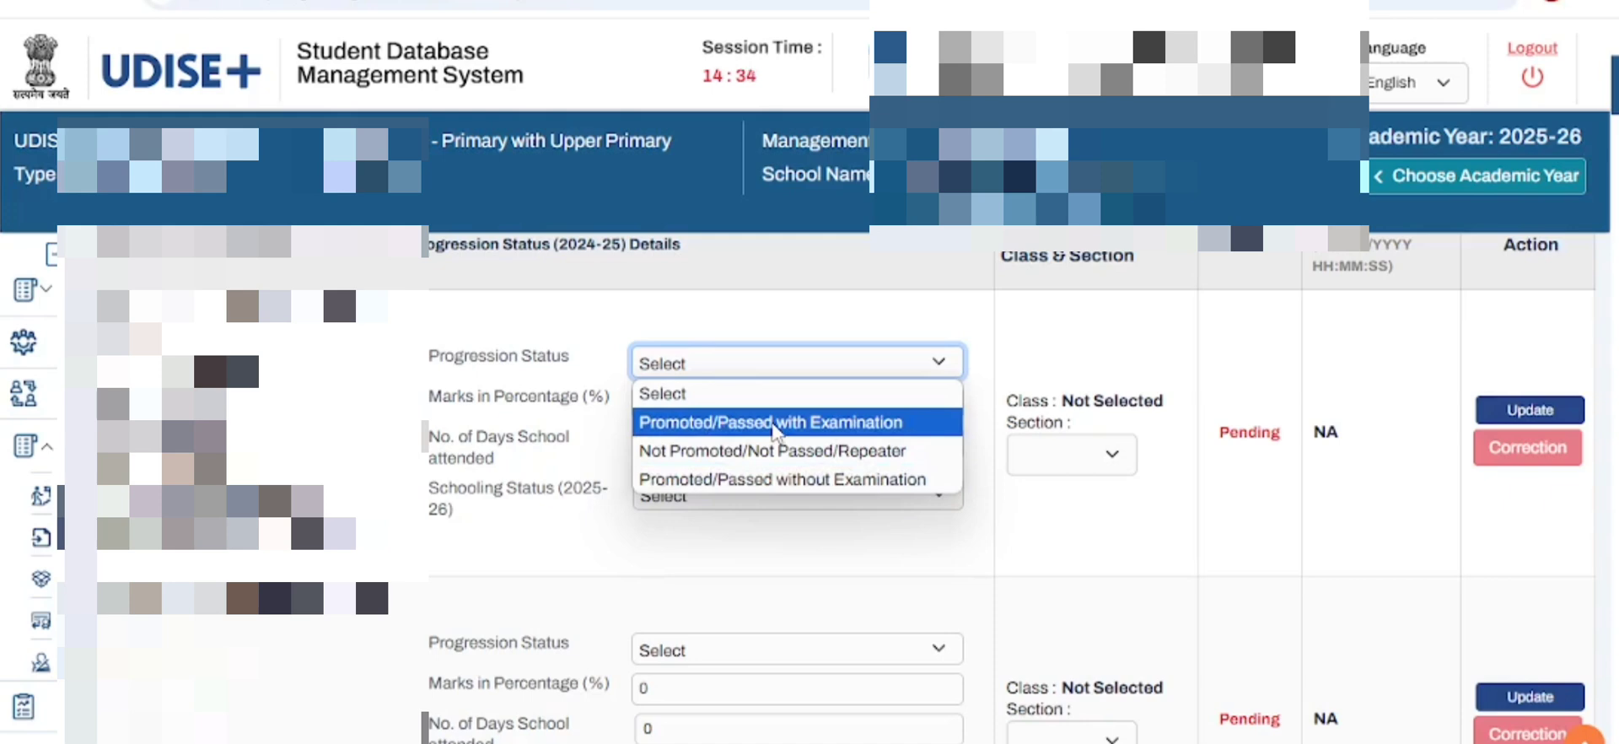
click(774, 423)
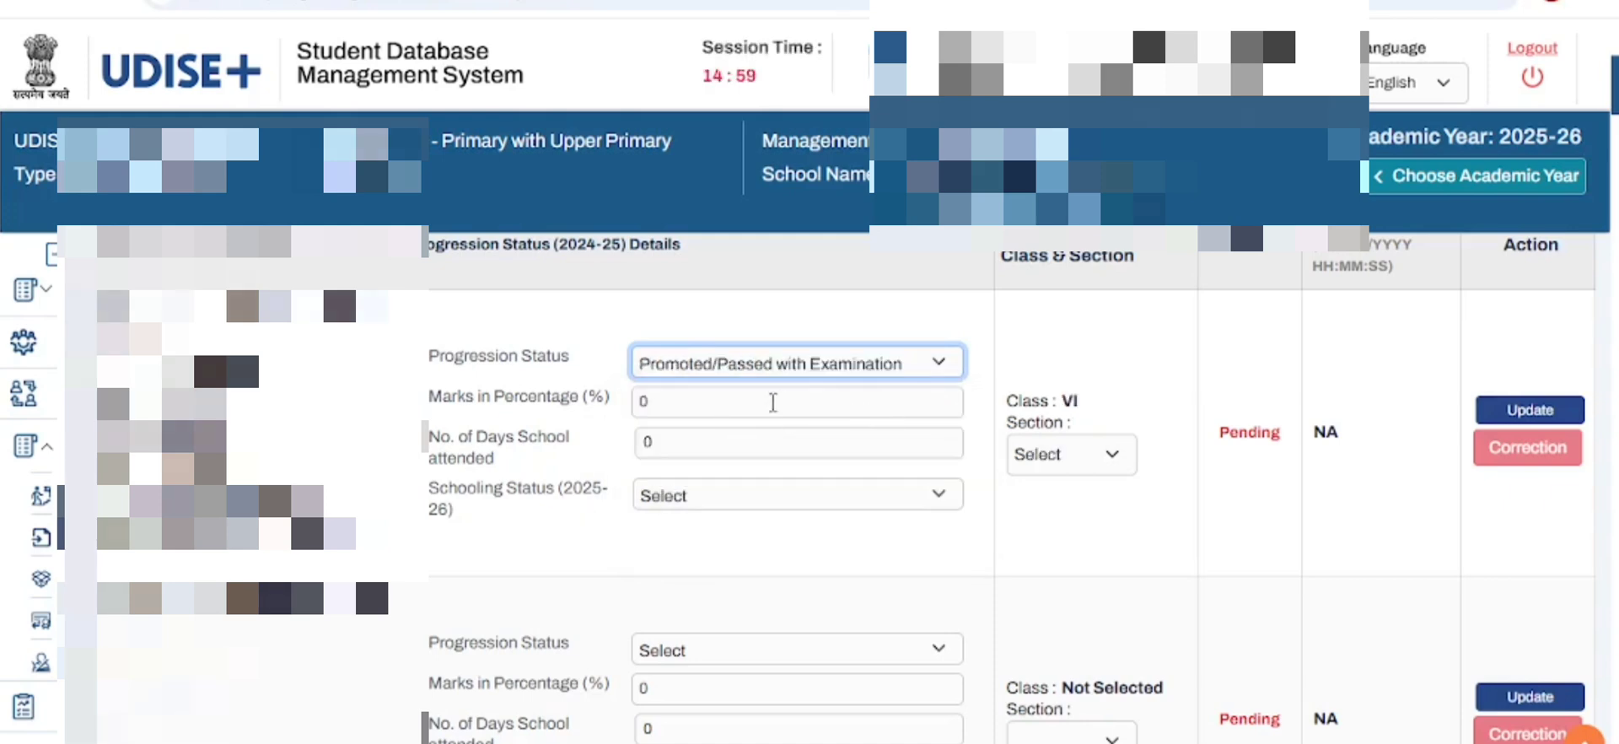
click(772, 401)
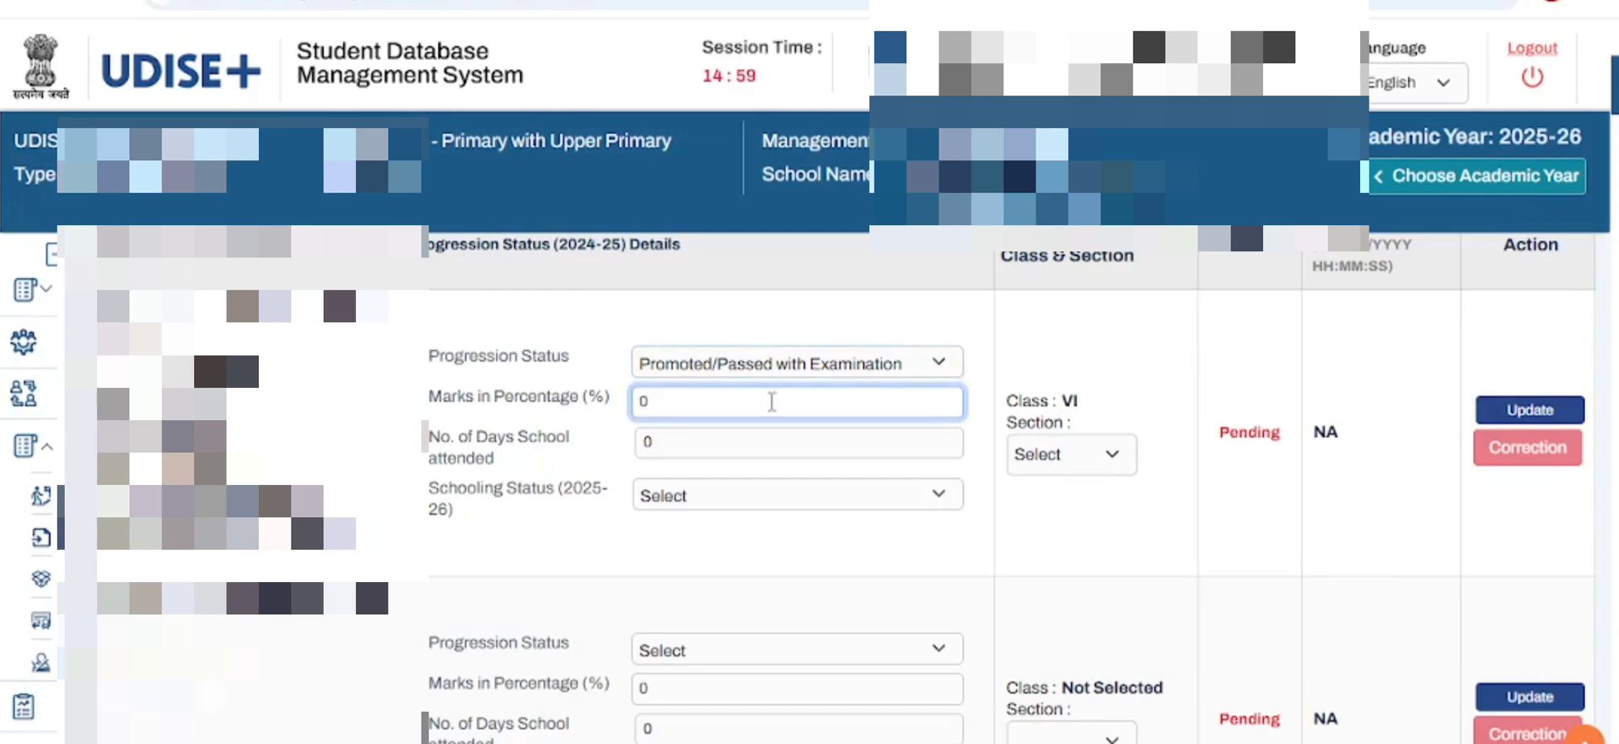
key(BackSpace)
text(80)
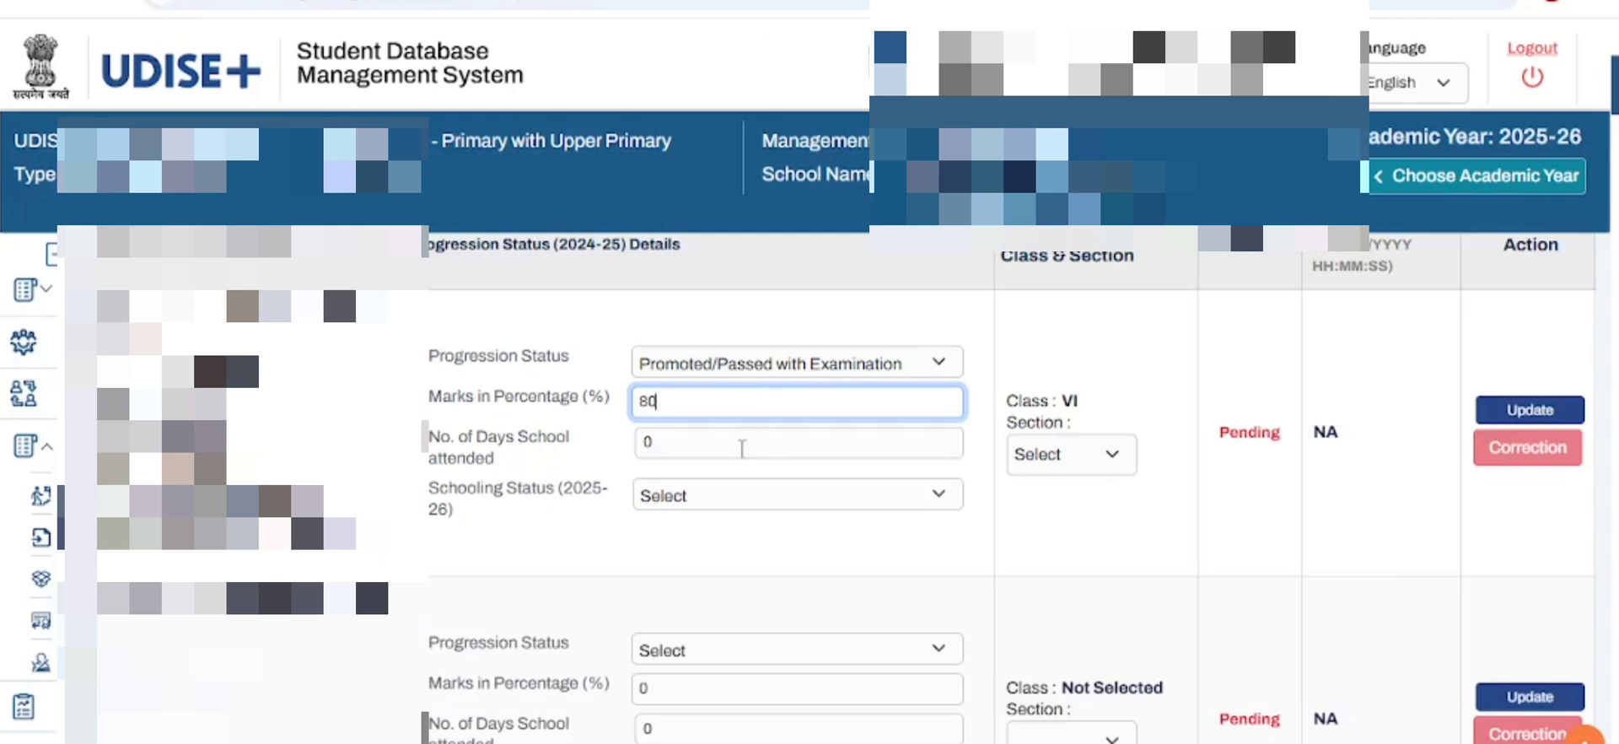
- Set the first student's days attended to 212 and the 2025-26 schooling status to Studying in Same School
click(743, 448)
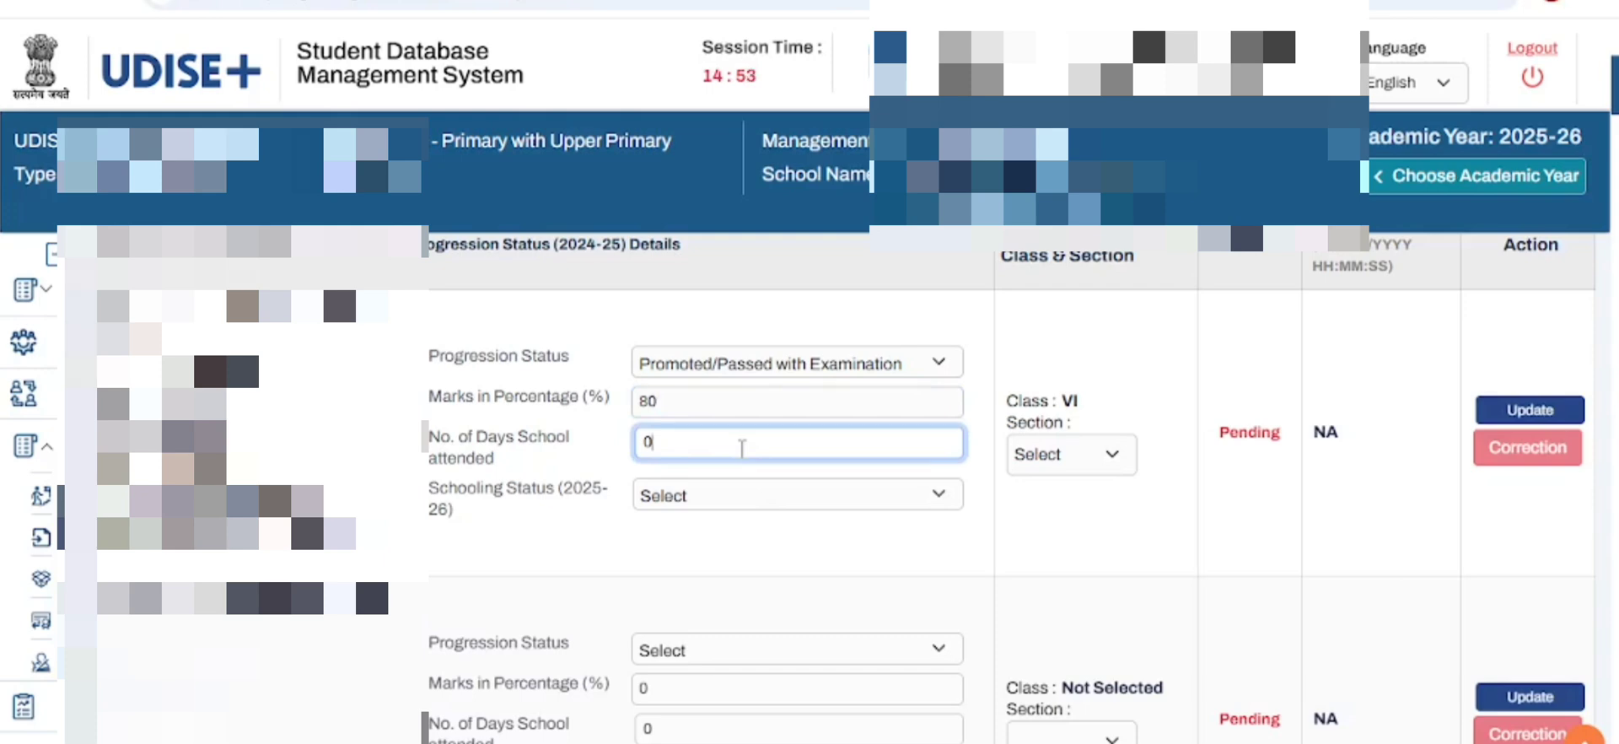
key(BackSpace)
text(212)
click(749, 496)
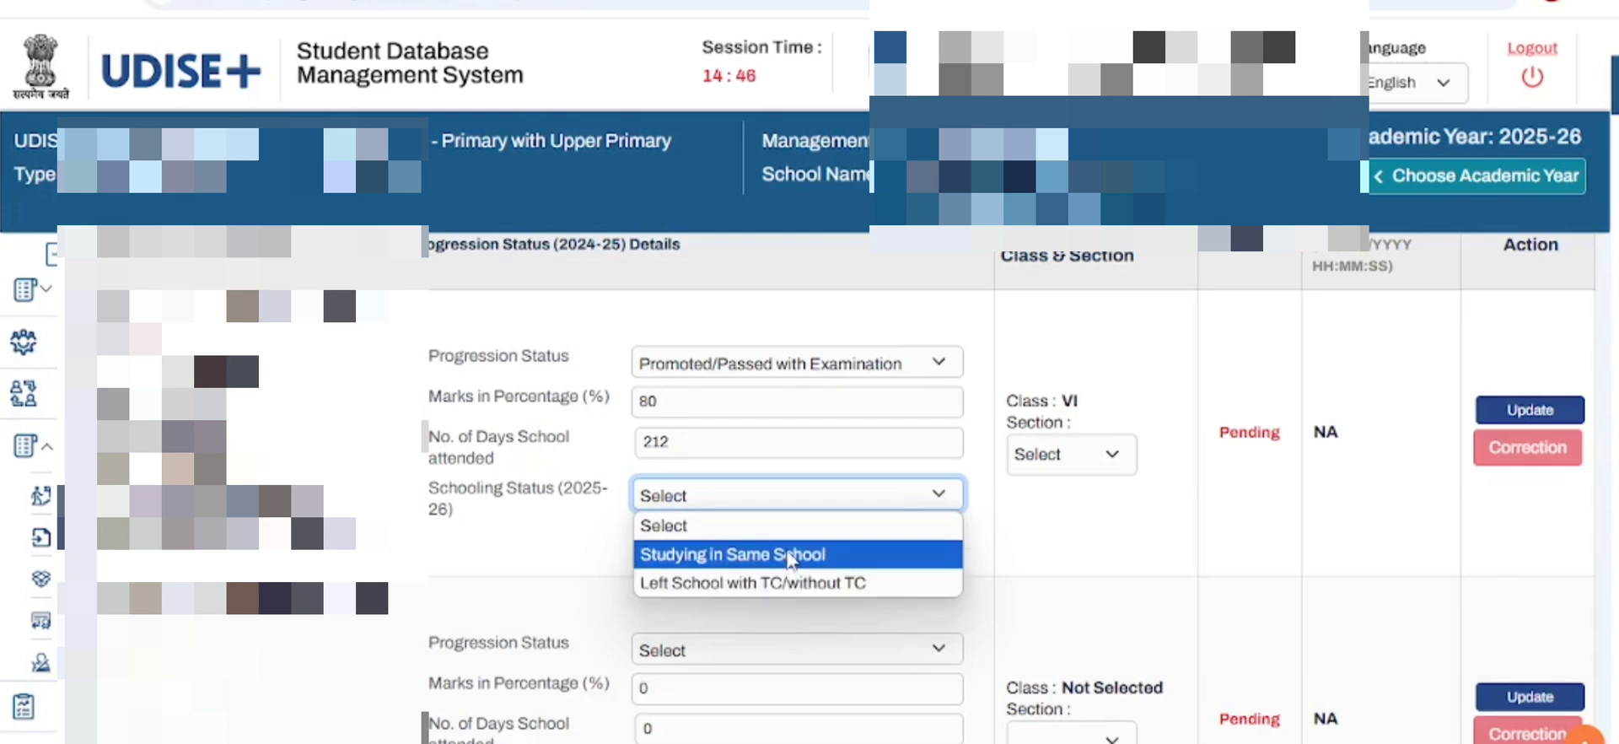
click(791, 555)
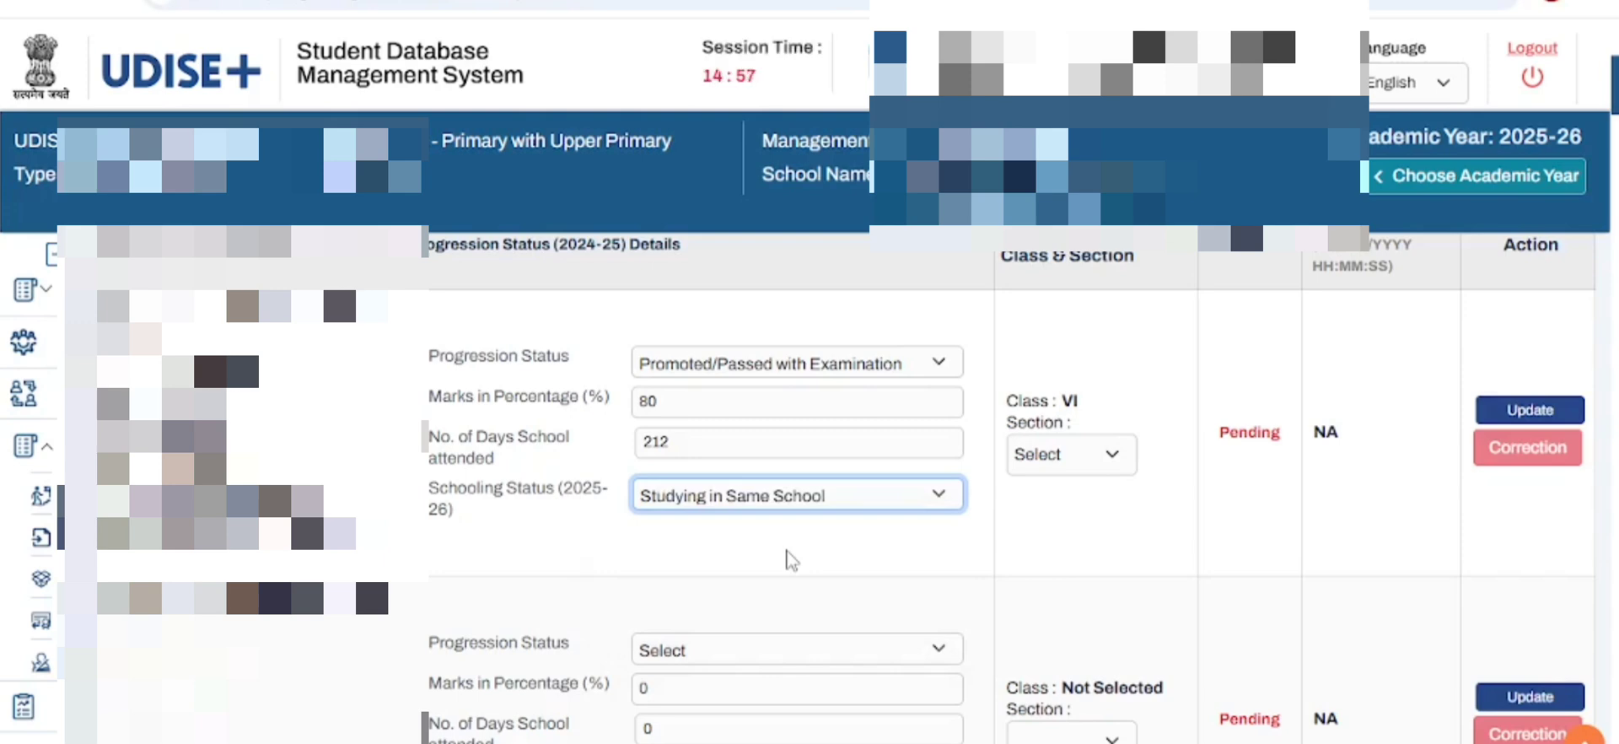
- Assign the first student to section A of class VI and update the progression record
scroll(1046, 548, up, 1)
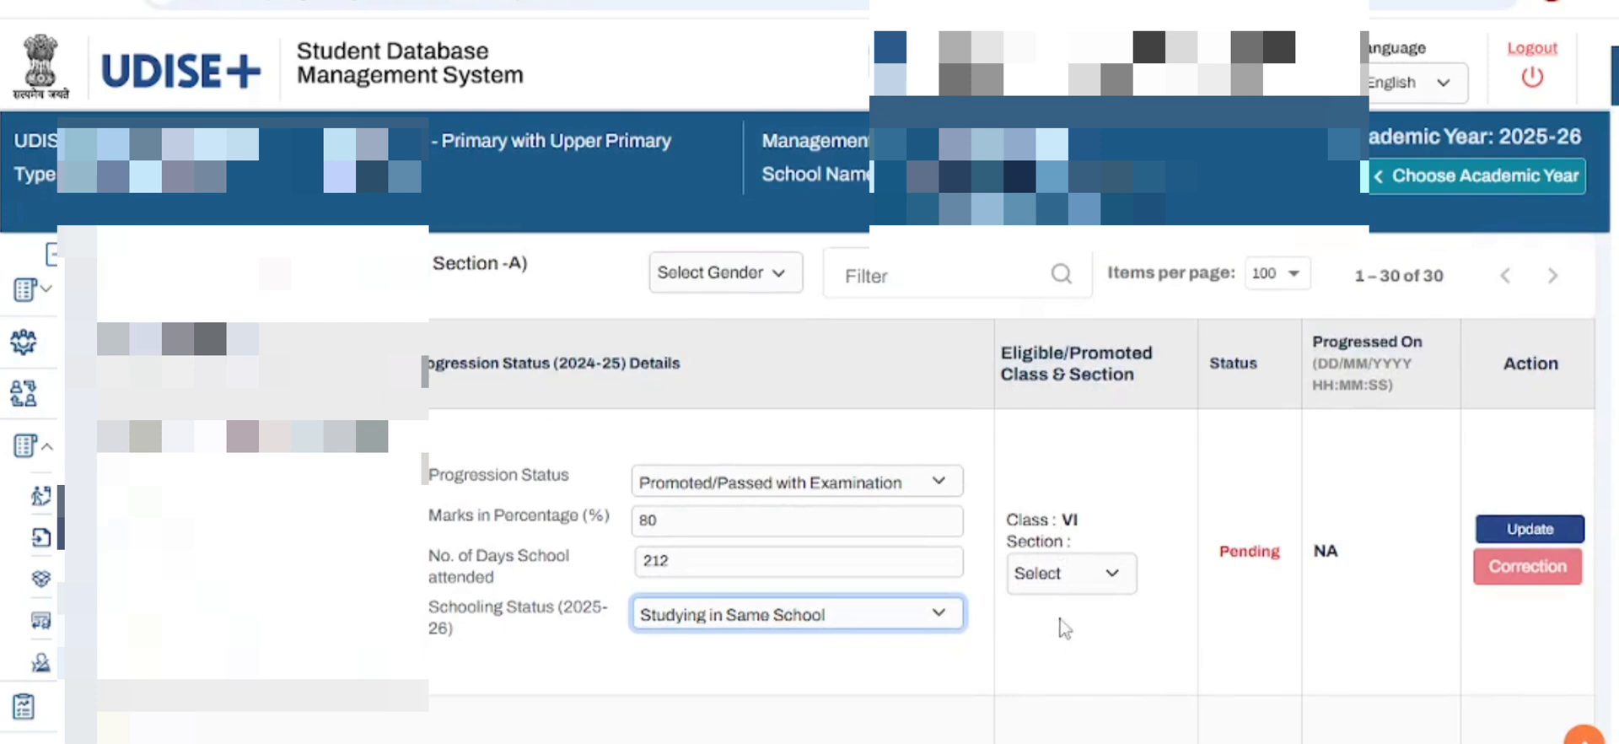
click(1115, 580)
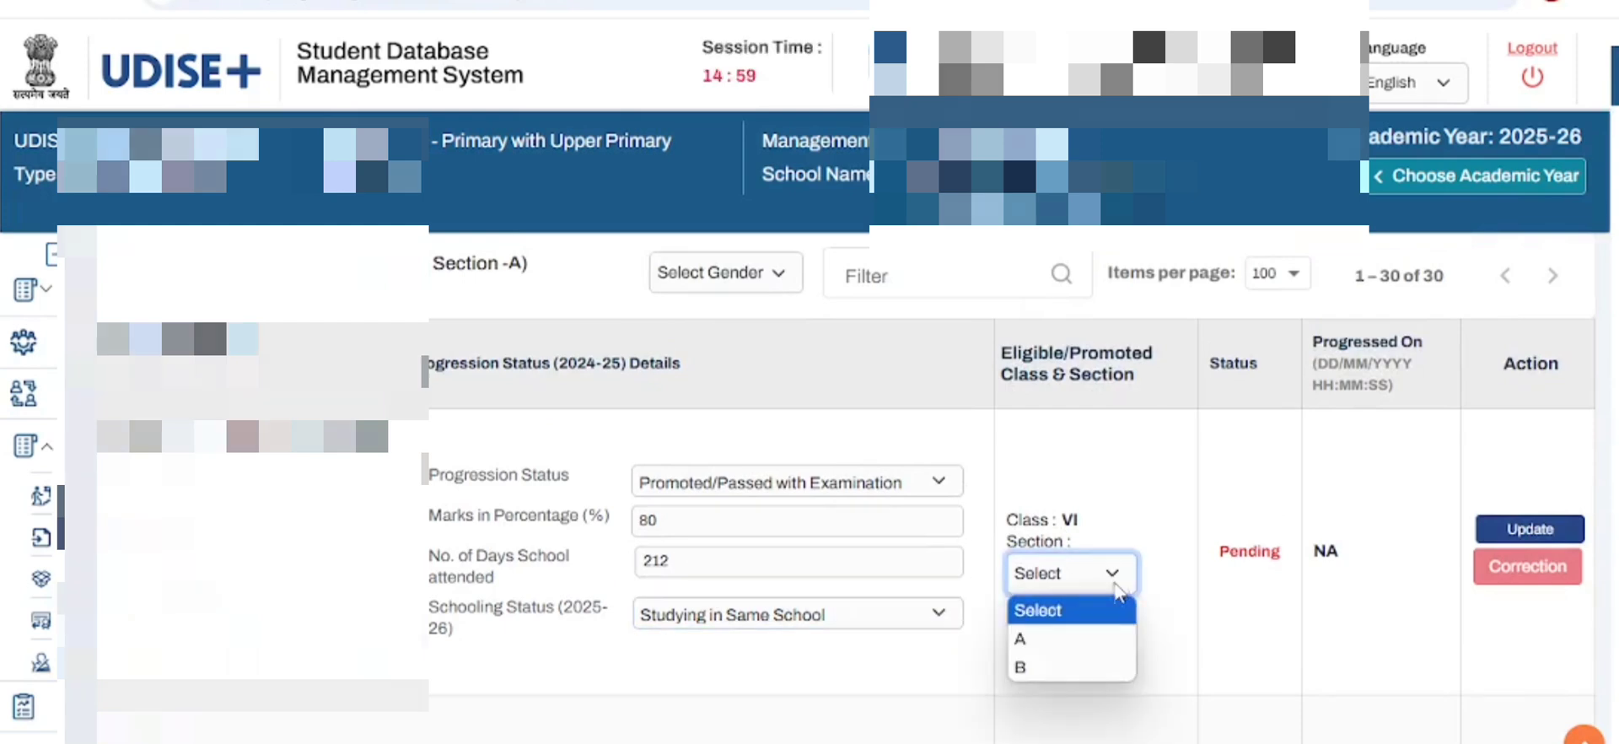
click(1099, 643)
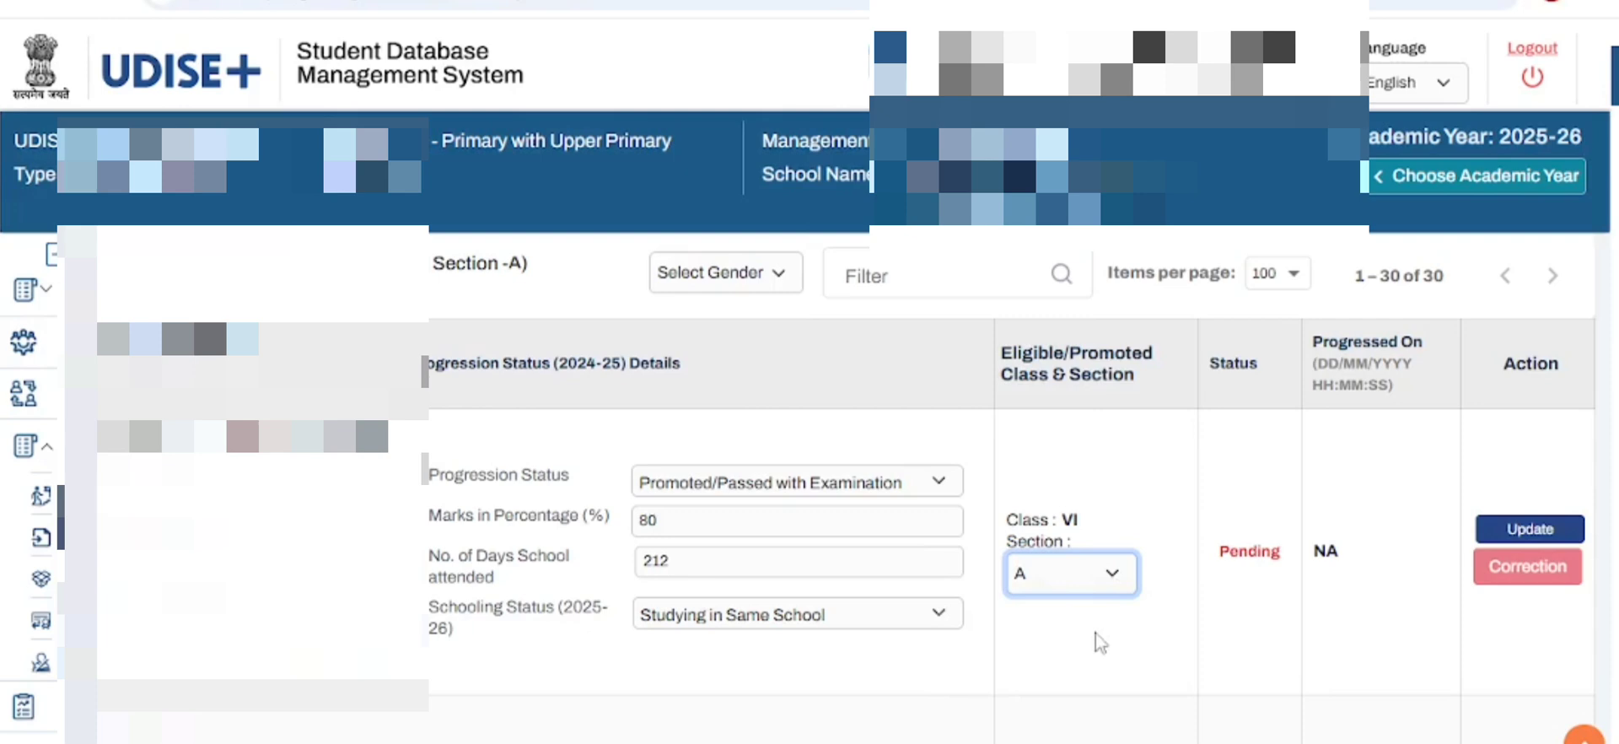
scroll(1166, 632, down, 1)
scroll(1162, 628, up, 1)
click(1531, 531)
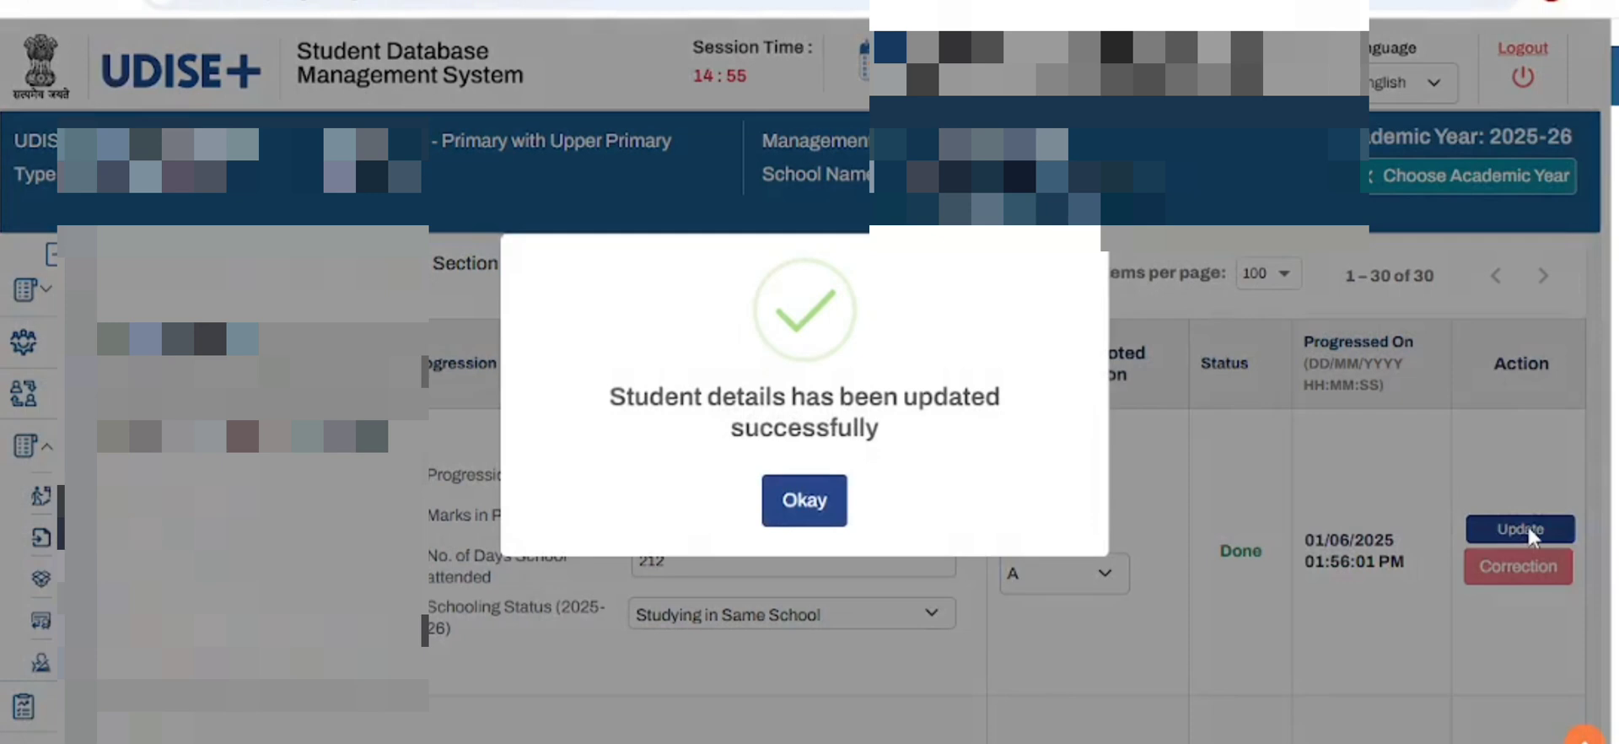
- Set the second student's progression status to Promoted/Passed with Examination and the marks to 76 percent
click(797, 509)
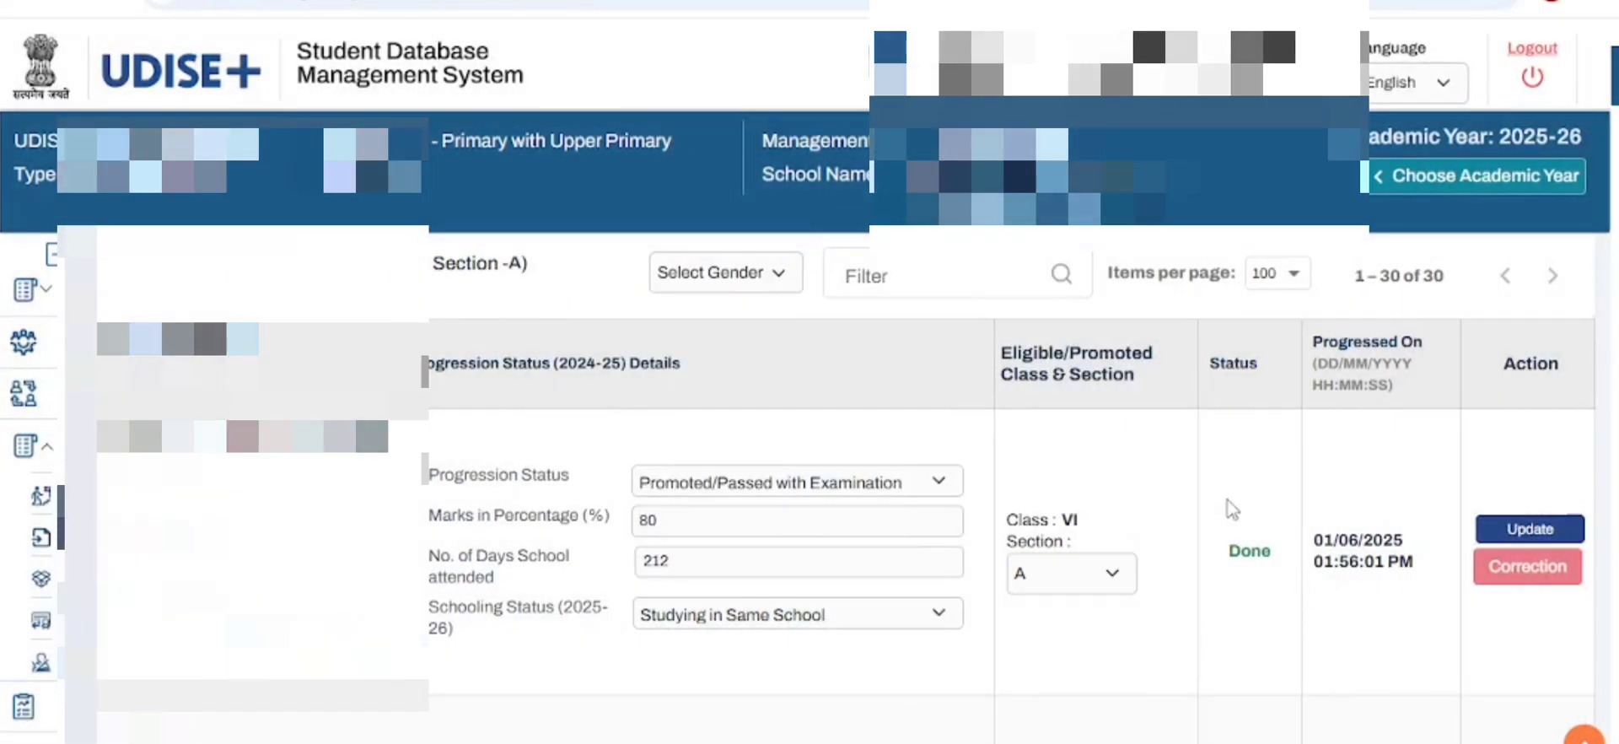
scroll(1214, 590, down, 1)
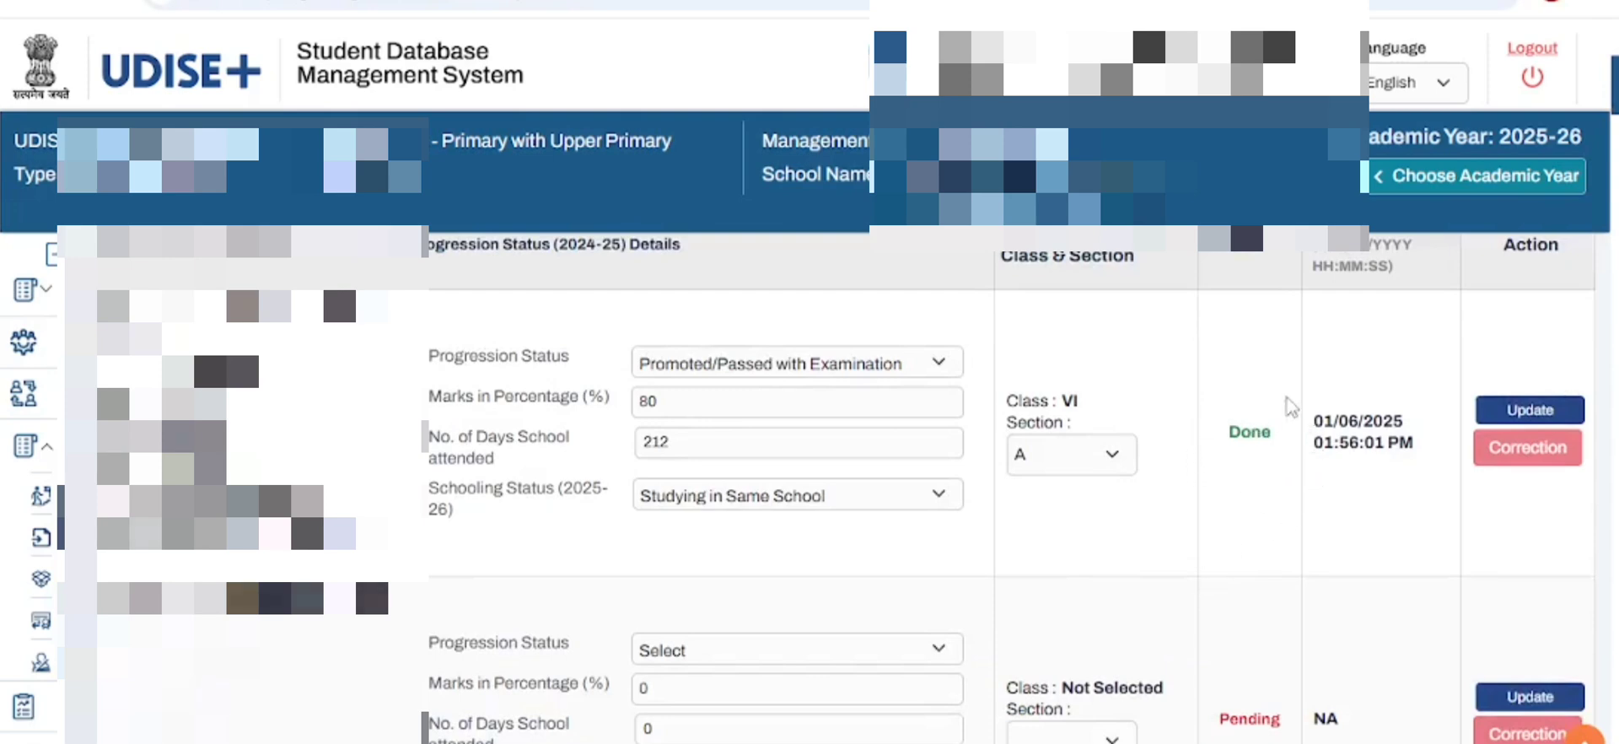
scroll(1294, 413, up, 1)
scroll(1303, 426, down, 1)
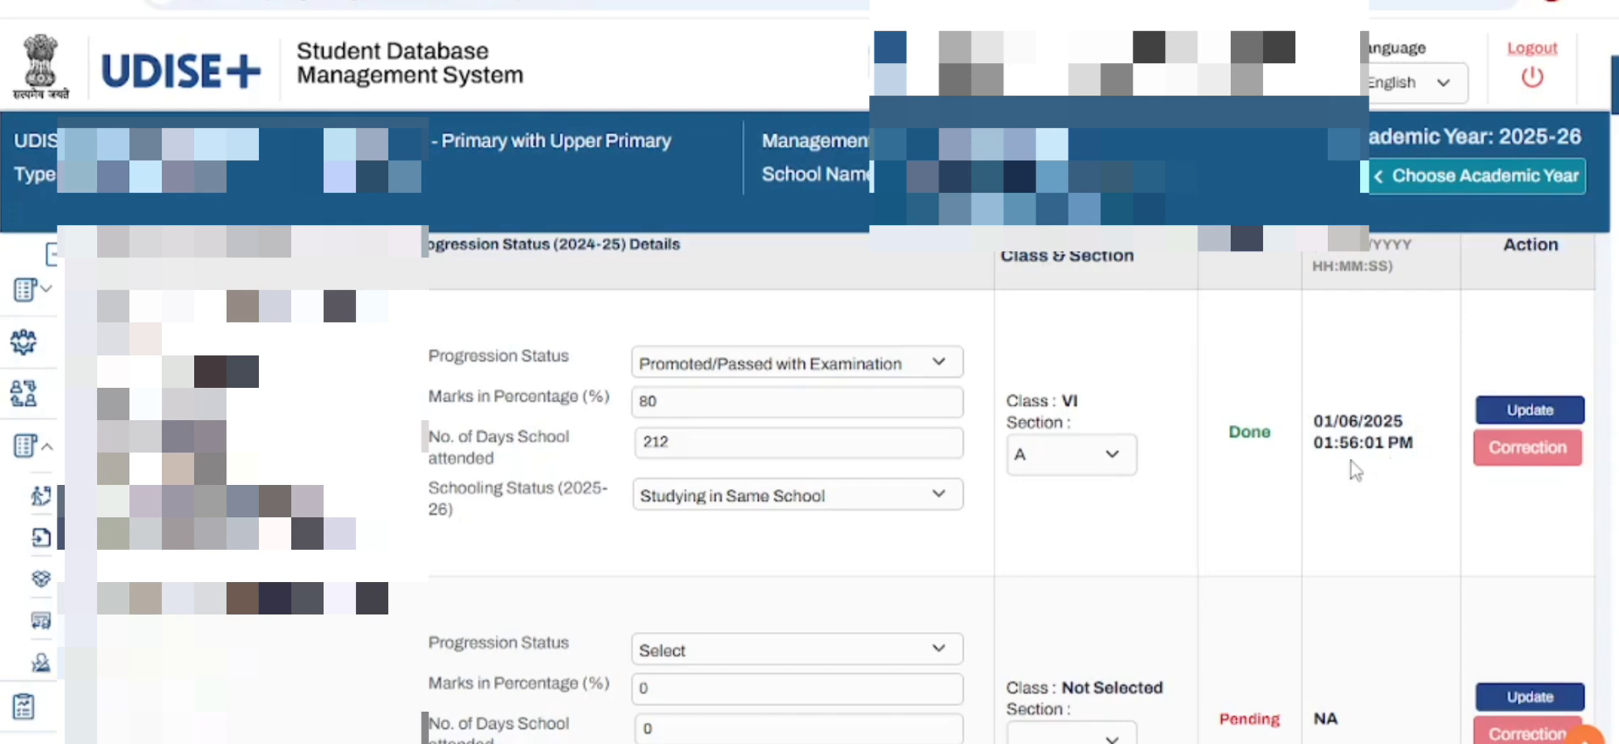
scroll(1345, 470, down, 2)
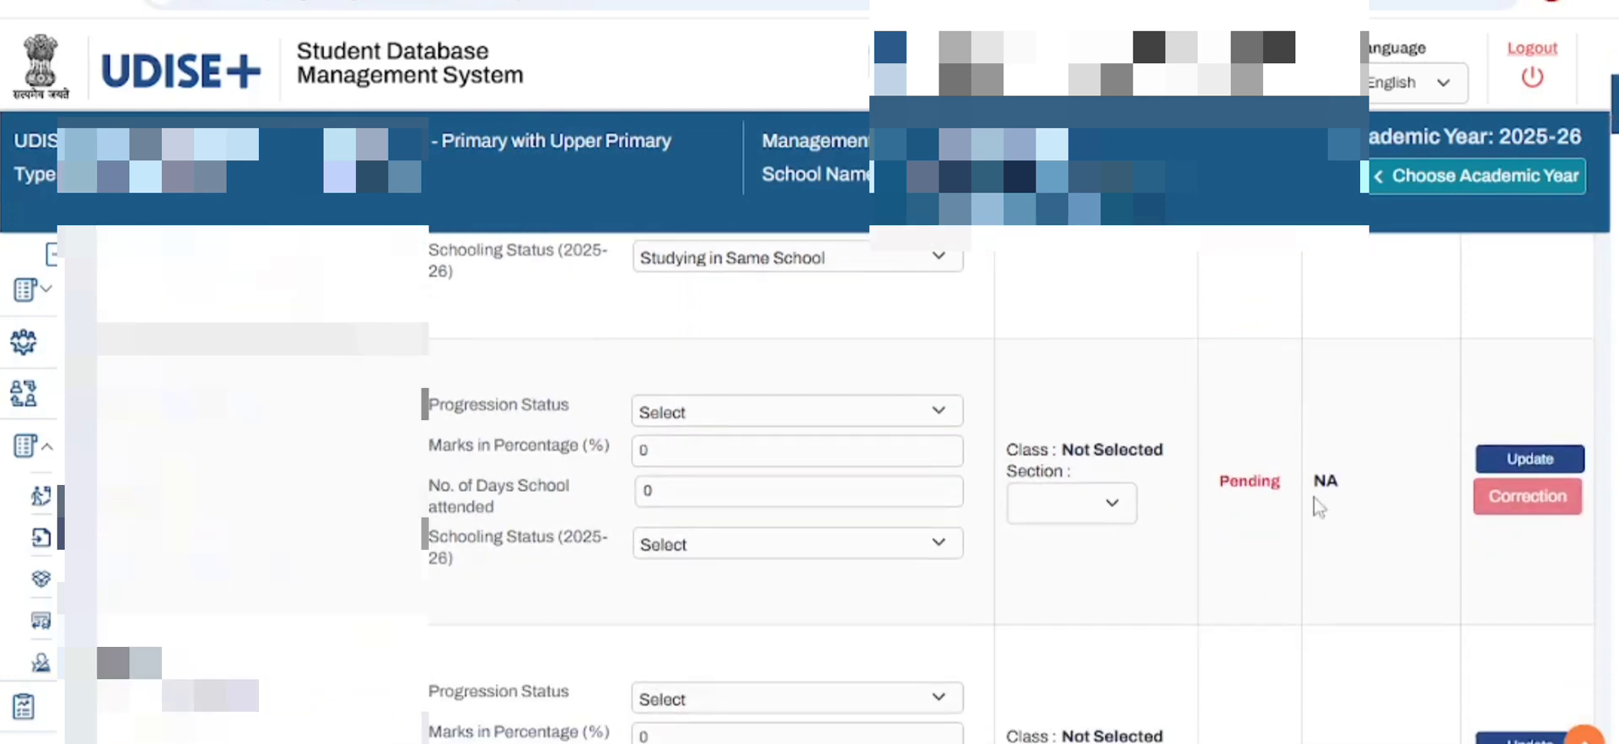
click(931, 414)
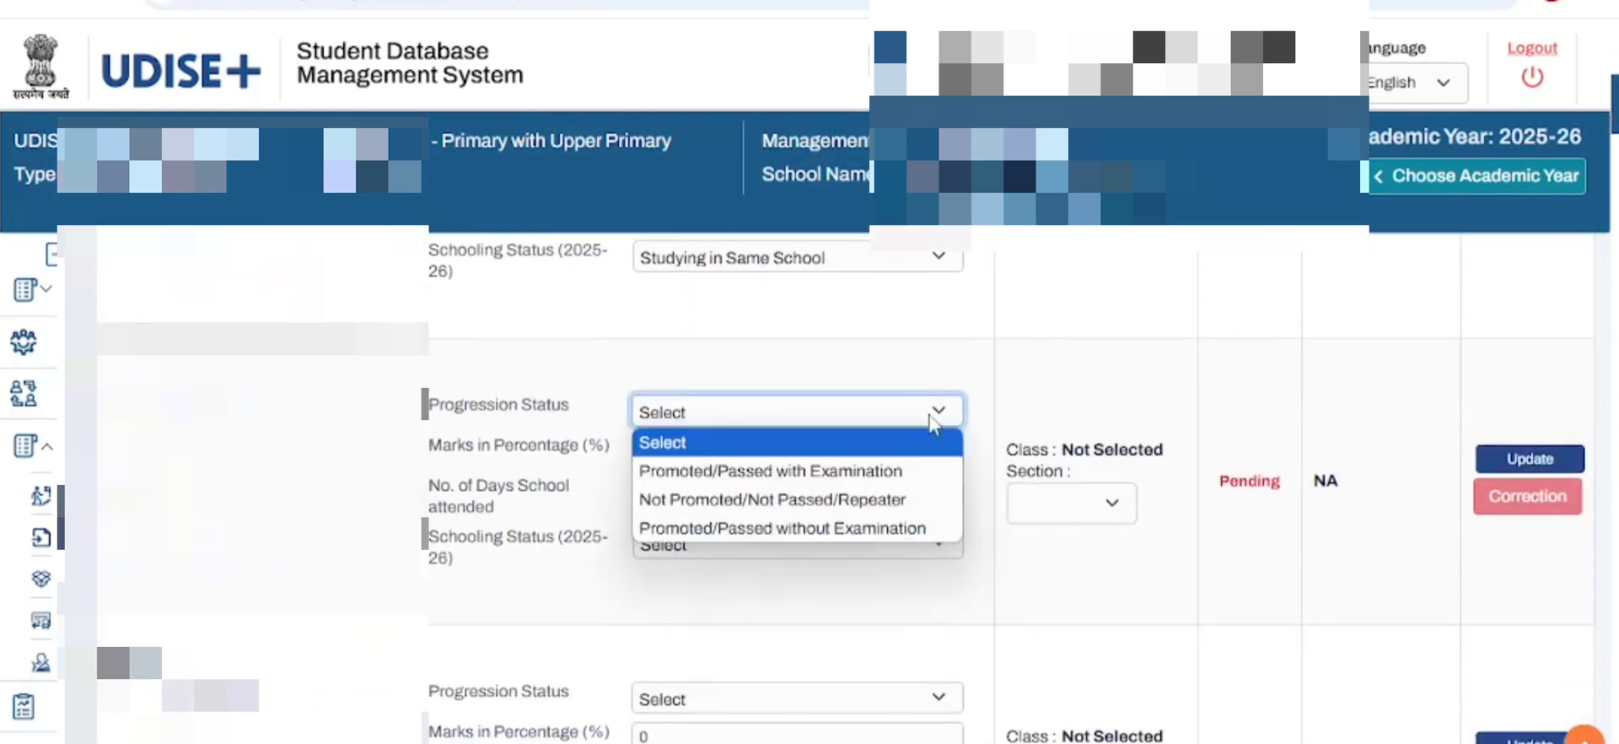
click(895, 474)
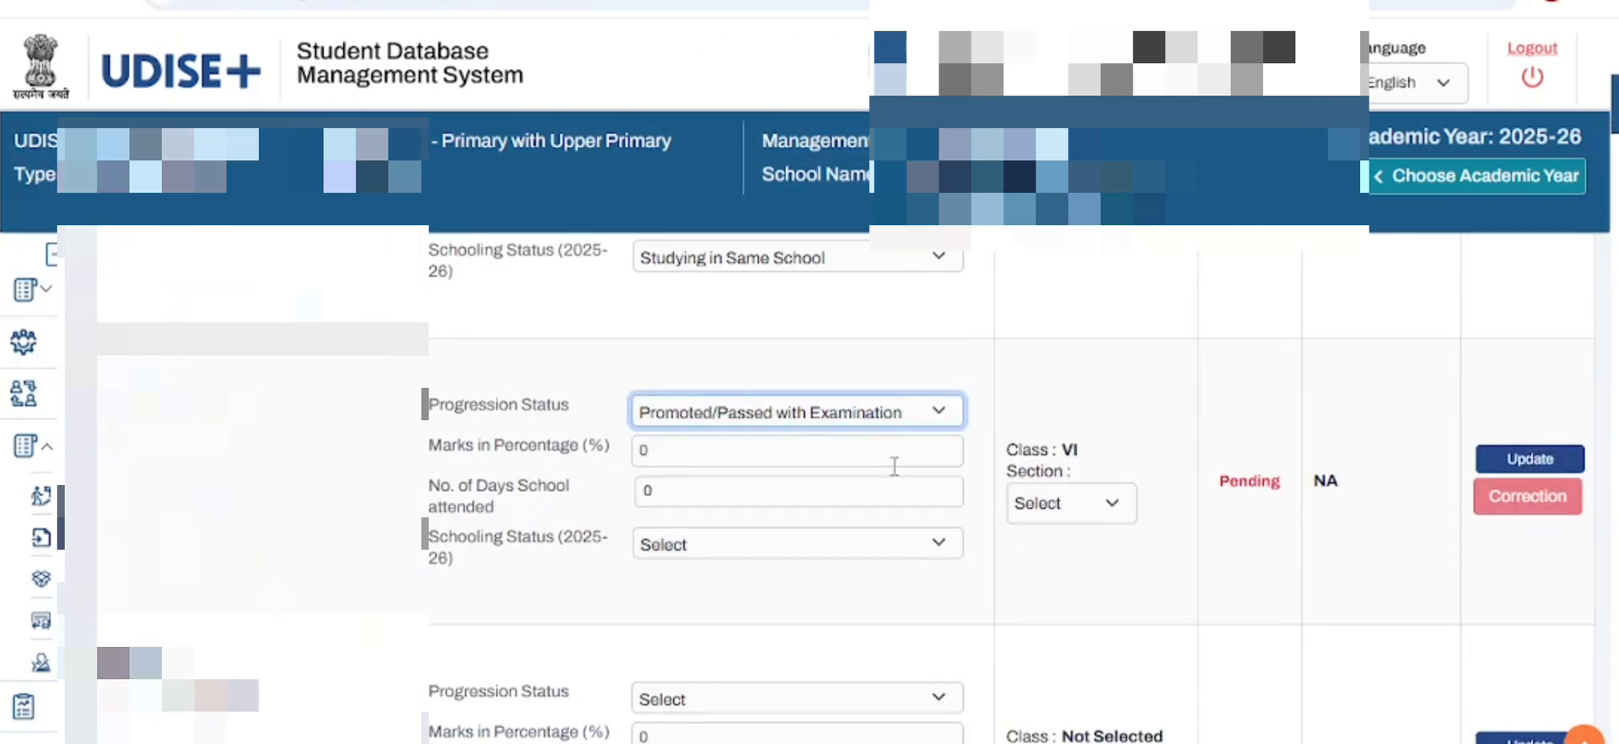
click(834, 447)
key(BackSpace)
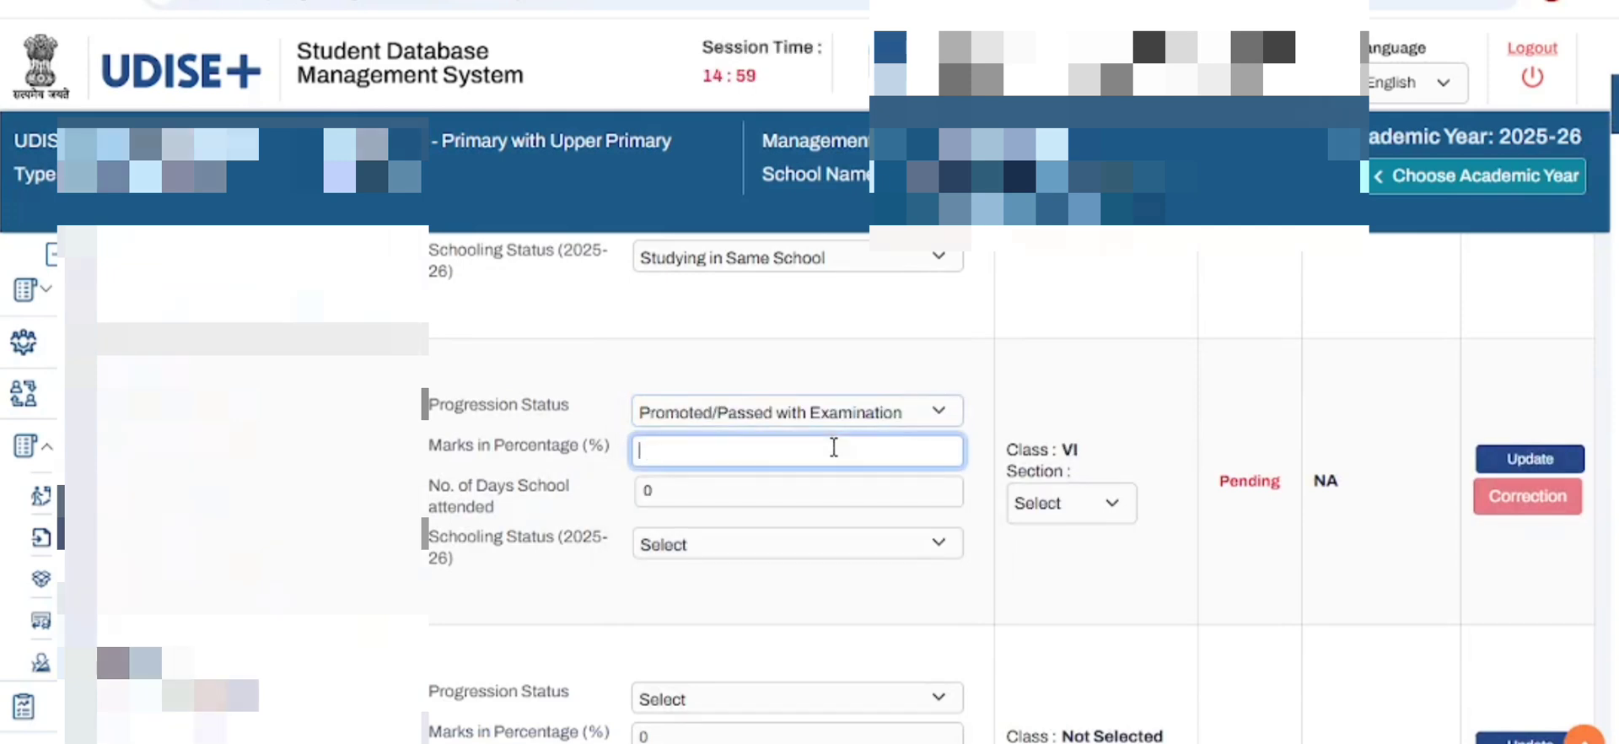
text(76)
- Set the second student's days attended to 220 and the 2025-26 schooling status to Studying in Same School
click(775, 495)
key(BackSpace)
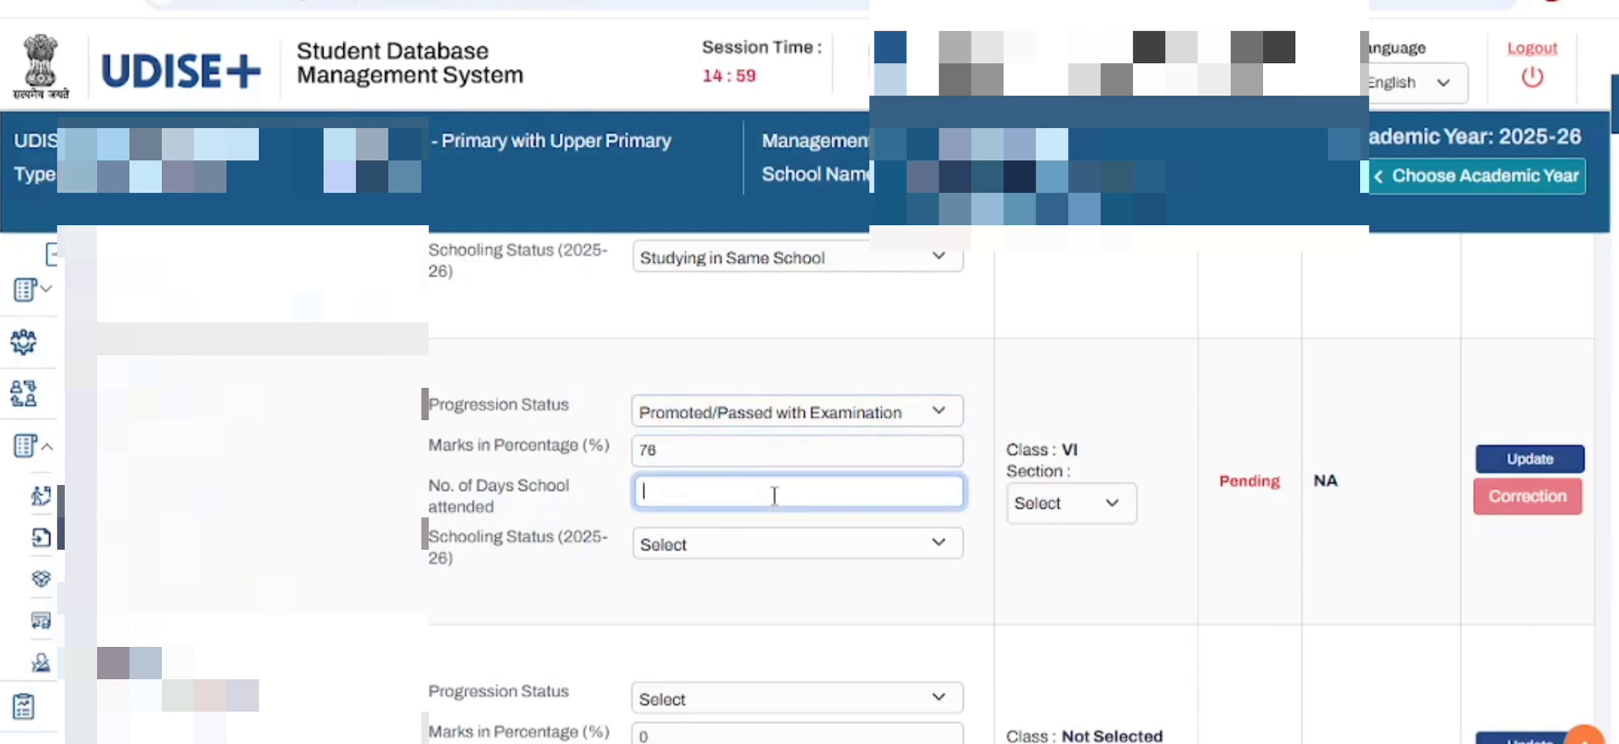
text(22)
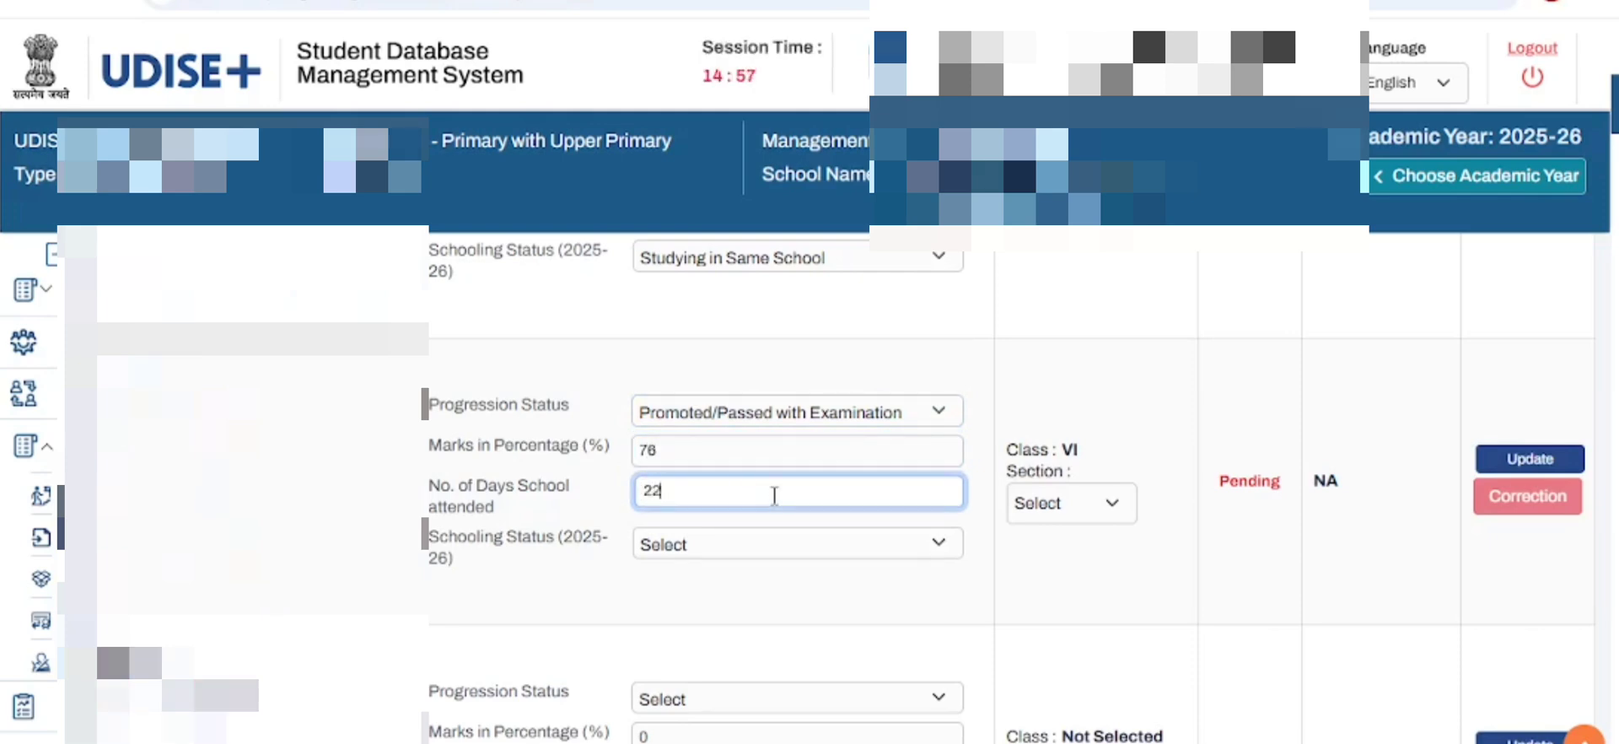
text(0)
click(774, 544)
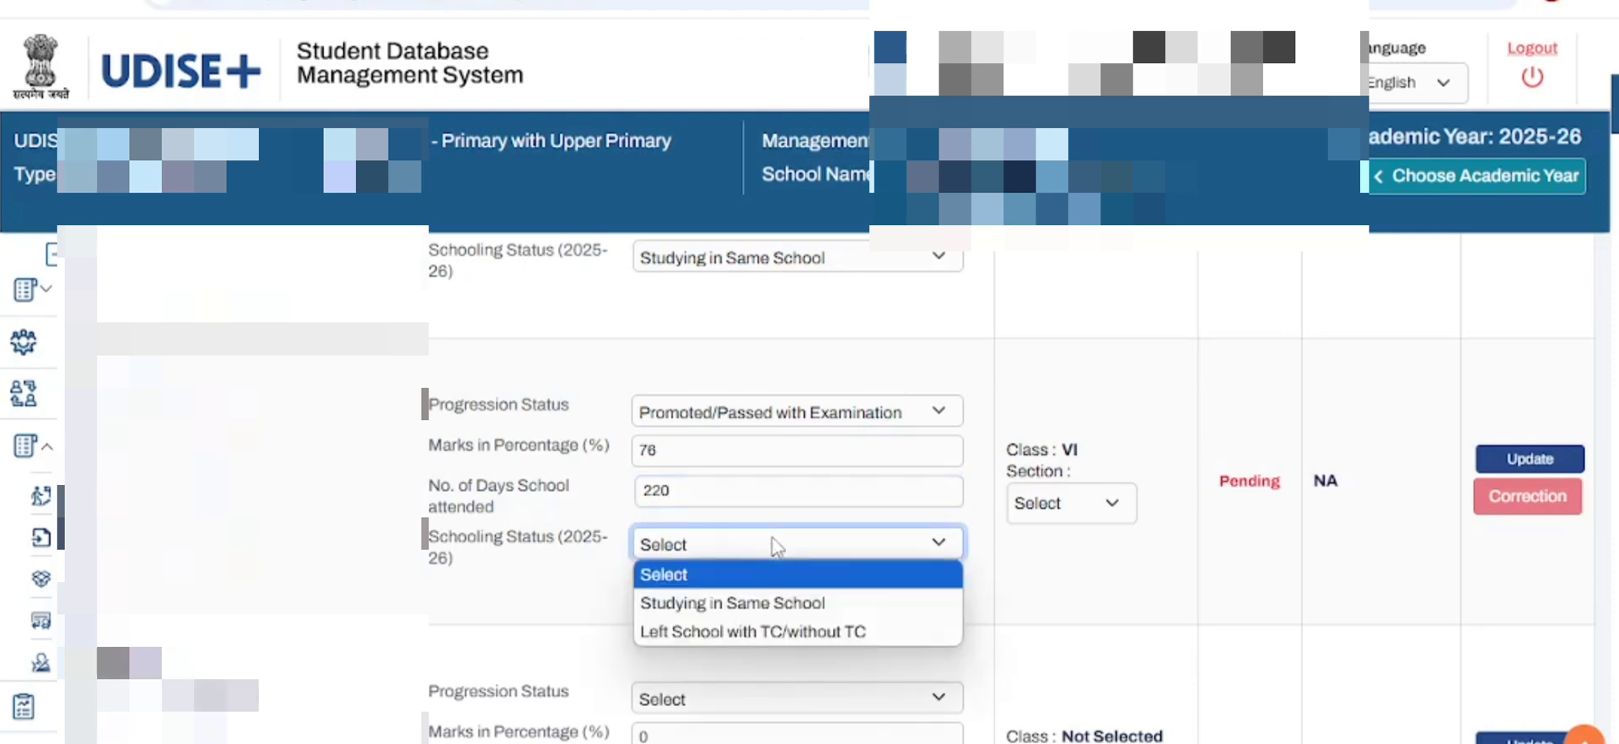
click(756, 614)
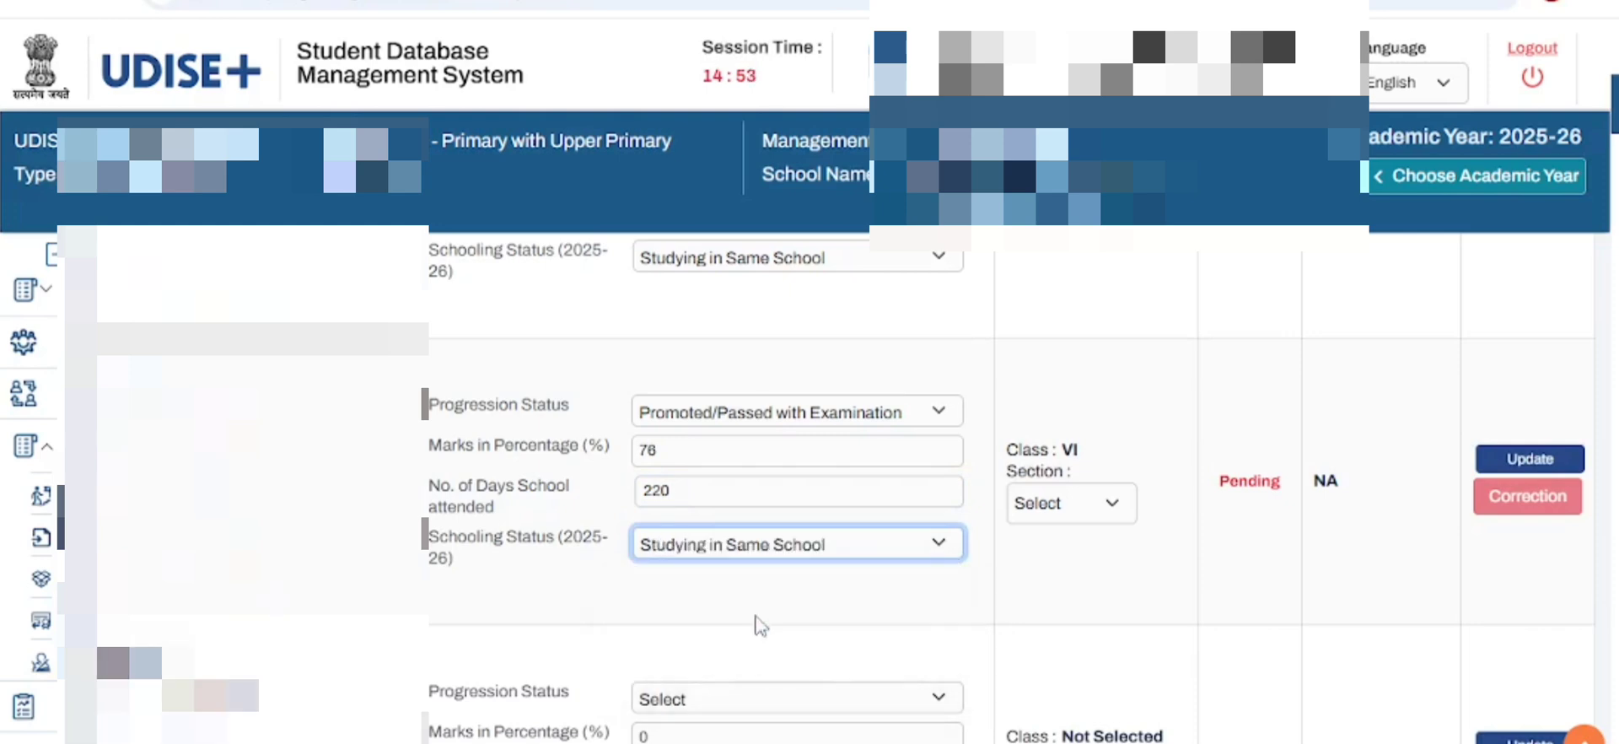
- Assign the second student to section A of class VI and update the progression record
click(1111, 513)
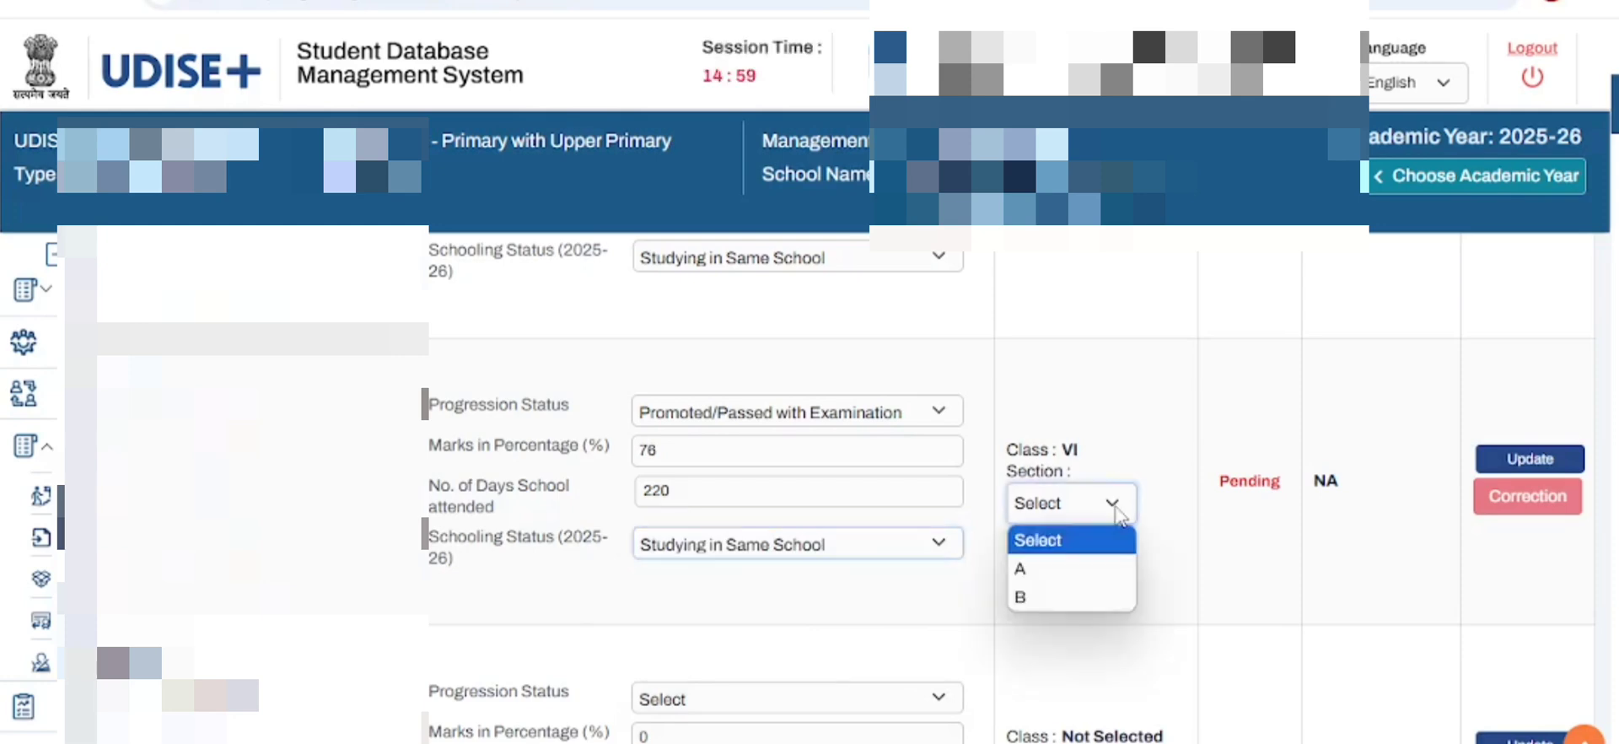
click(1059, 582)
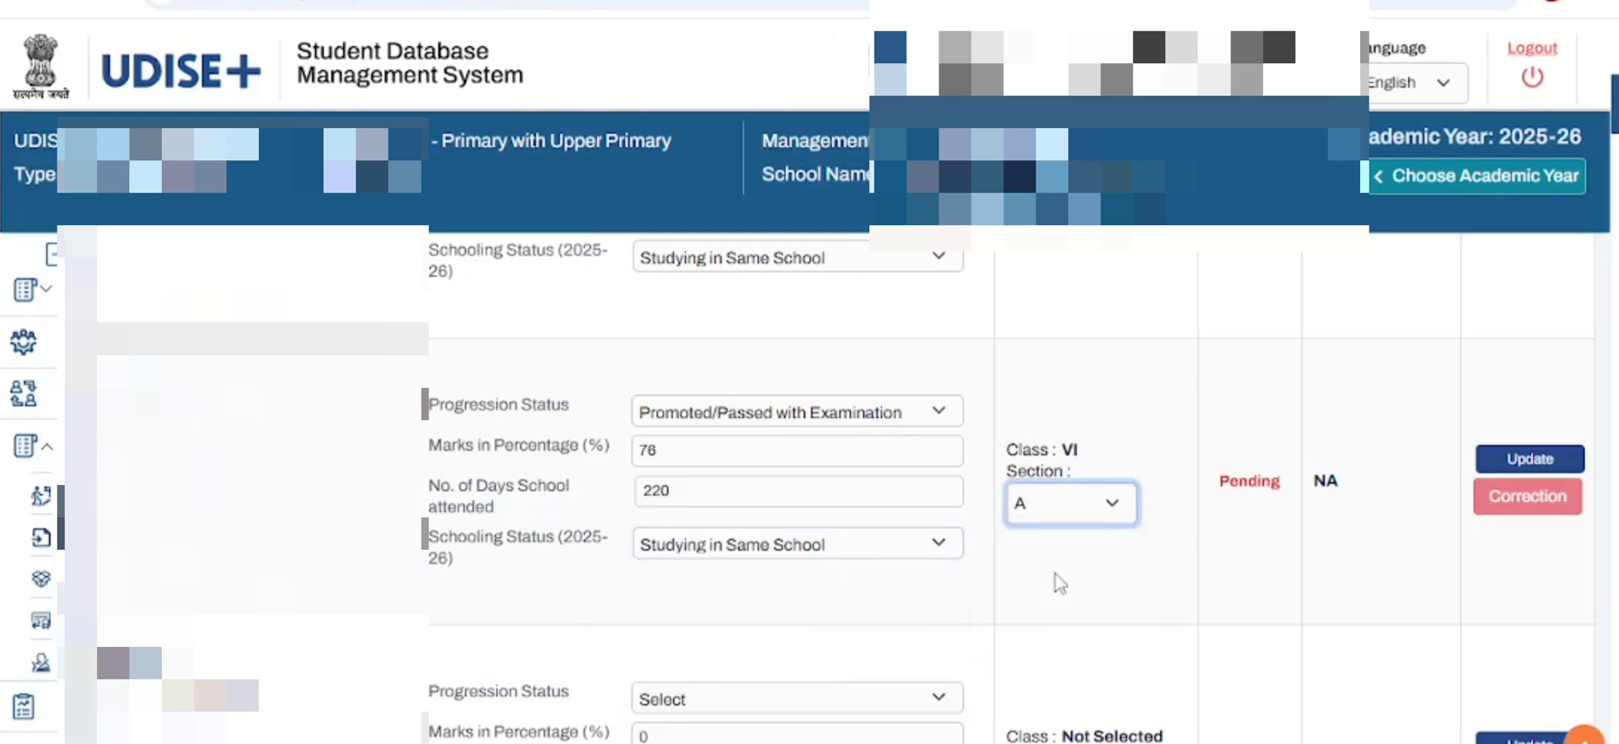
click(1528, 458)
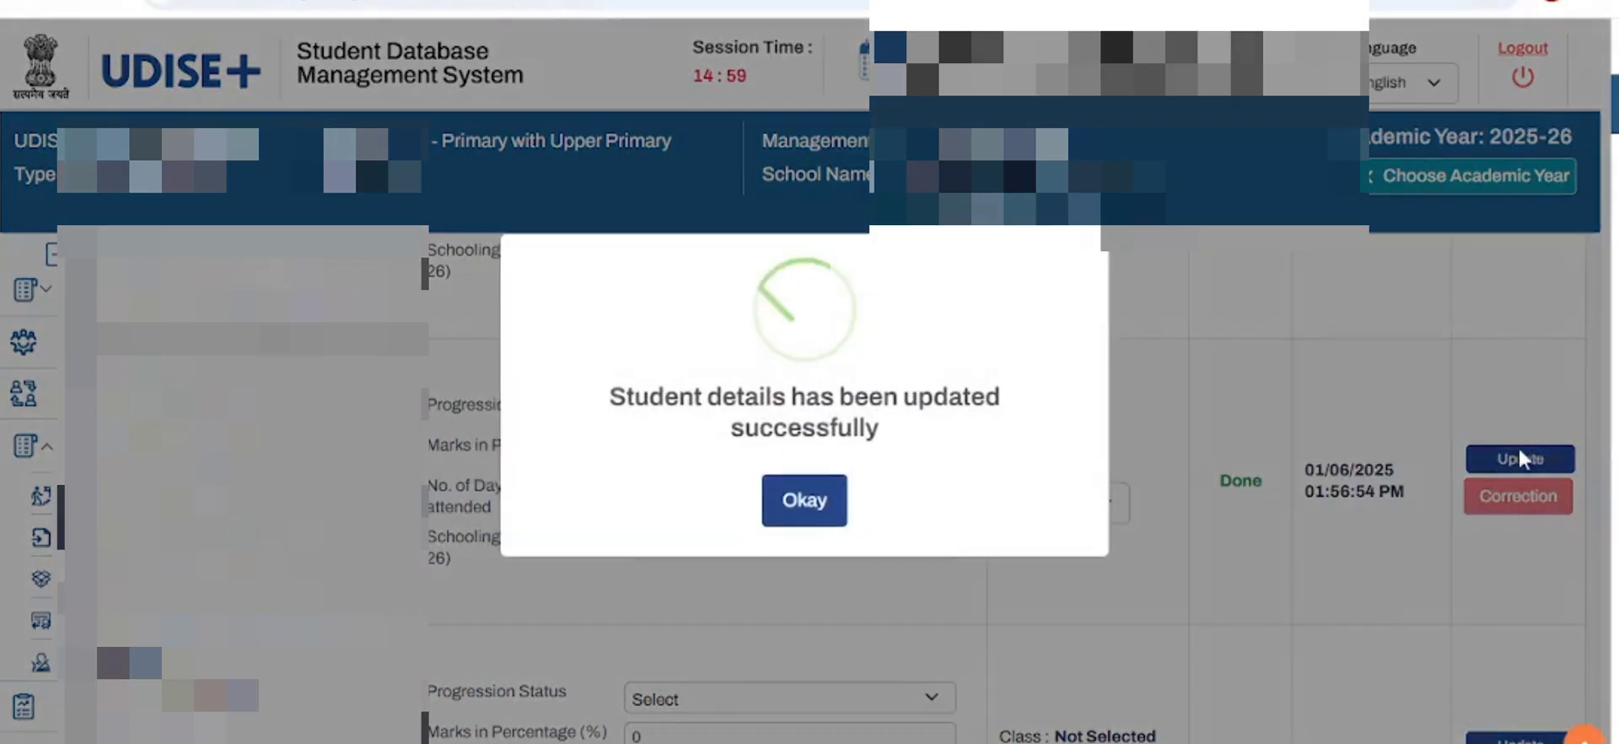
click(798, 503)
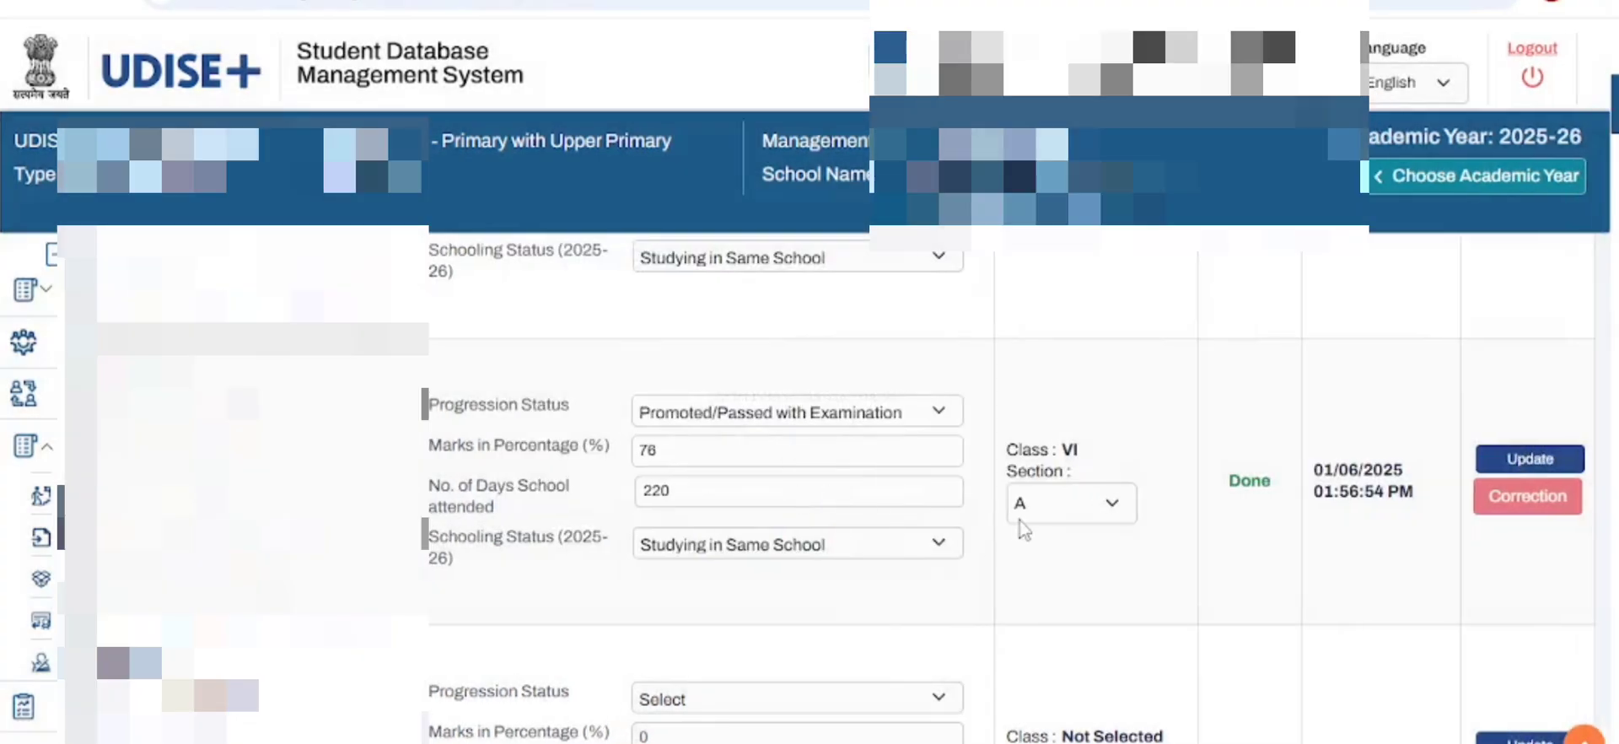
- List the students eligible for progression in class VII, section A
scroll(1029, 514, up, 3)
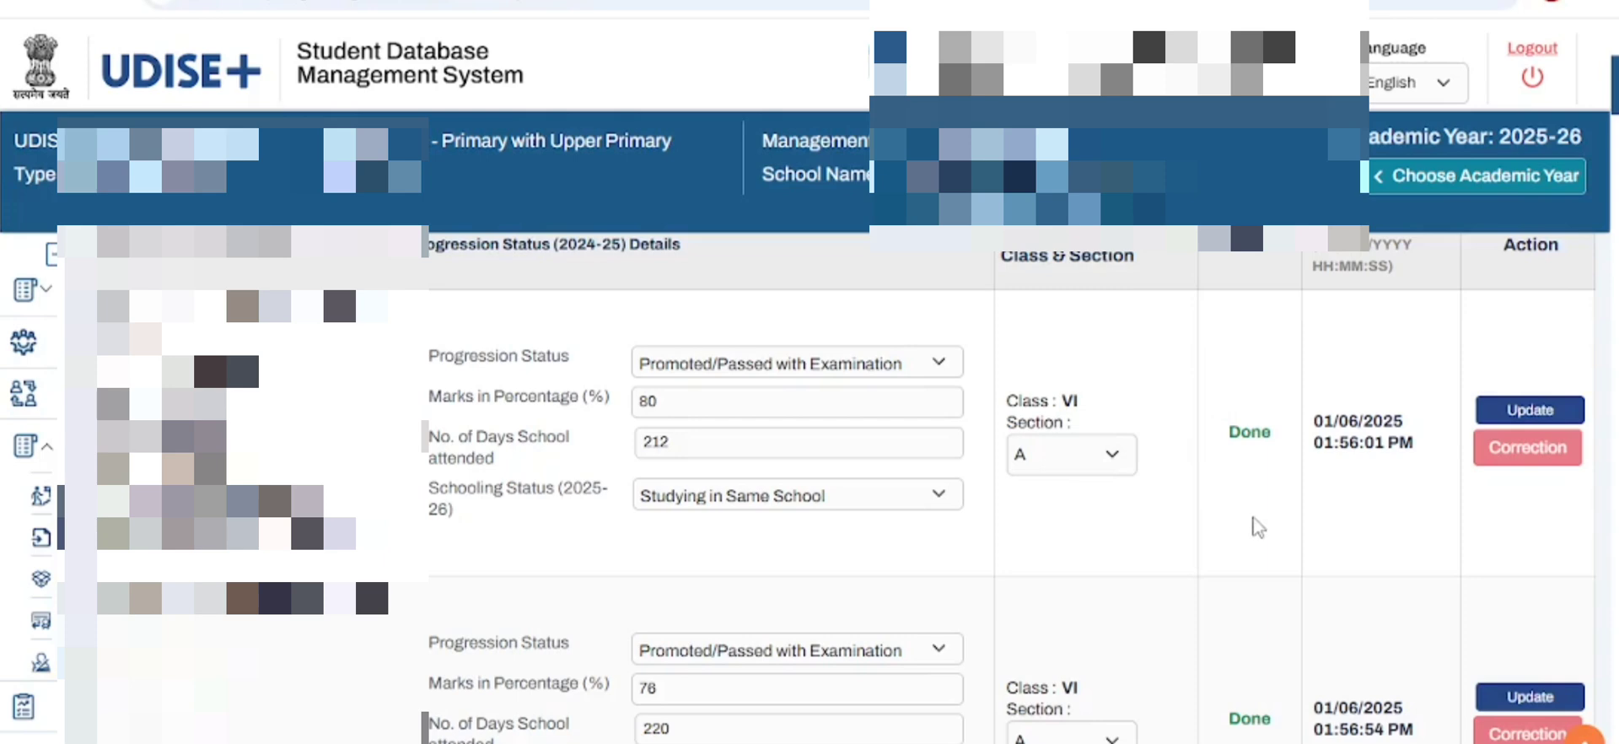
scroll(1229, 550, up, 5)
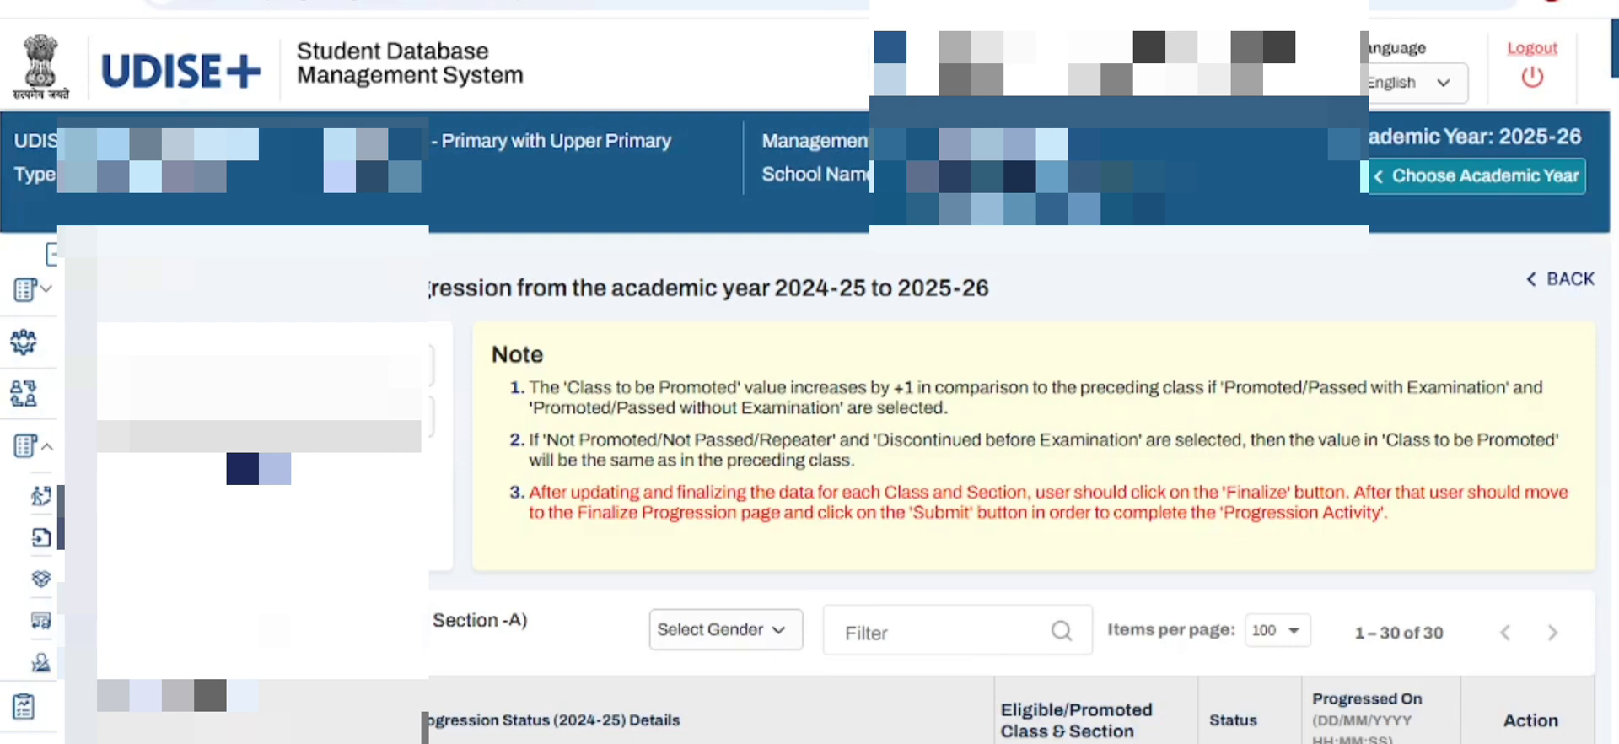
click(283, 365)
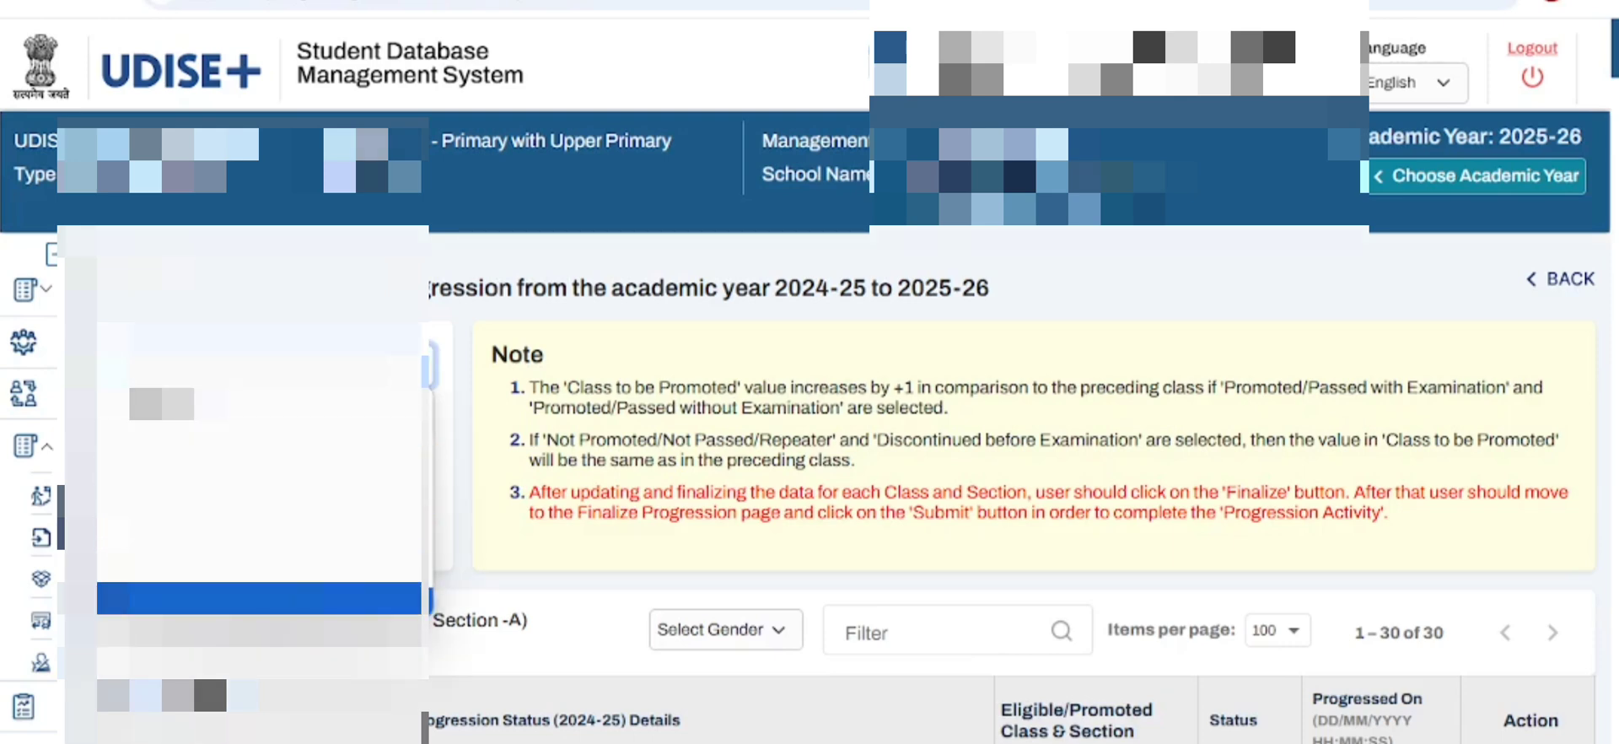
click(253, 600)
click(402, 423)
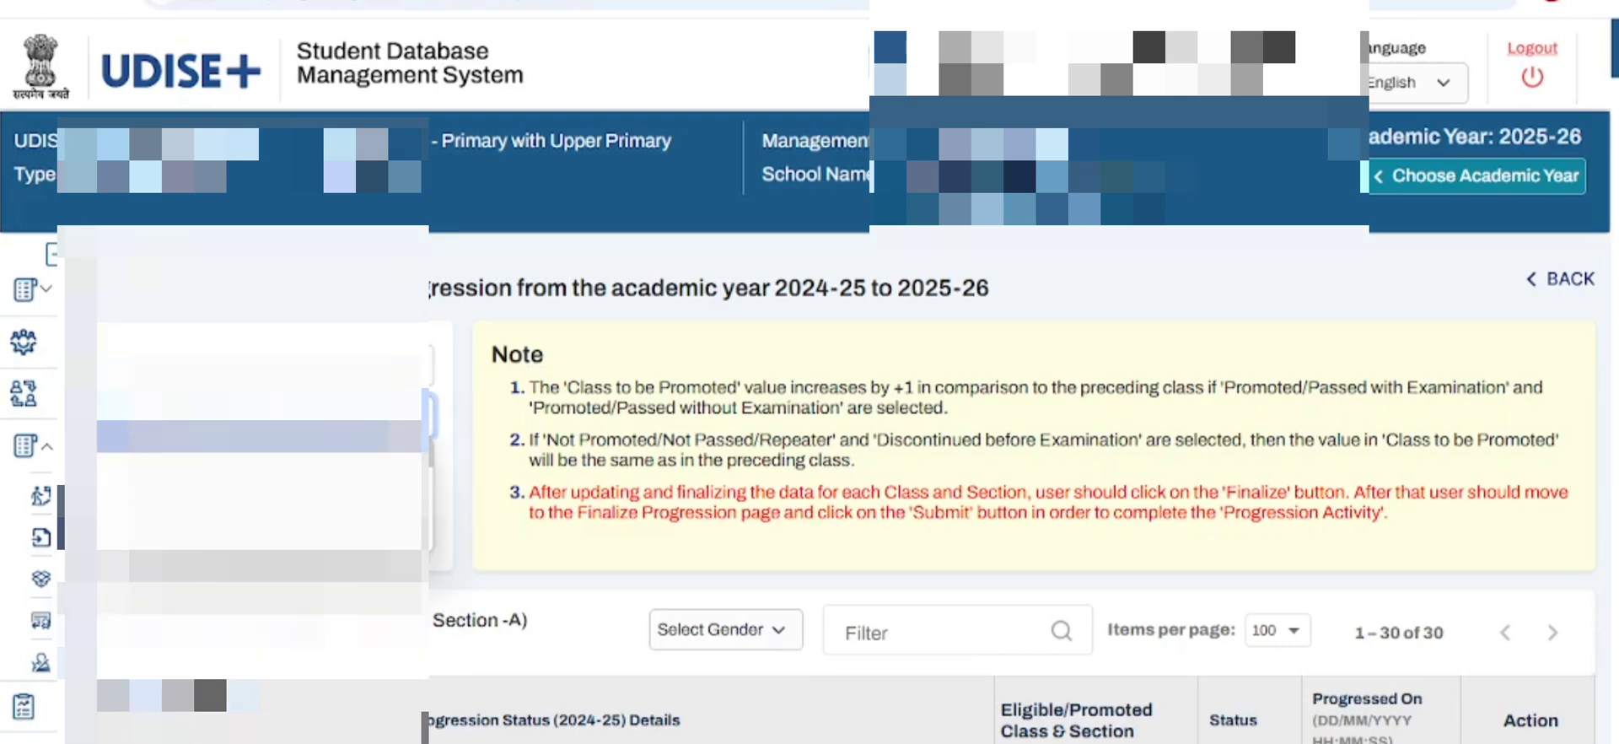
click(337, 466)
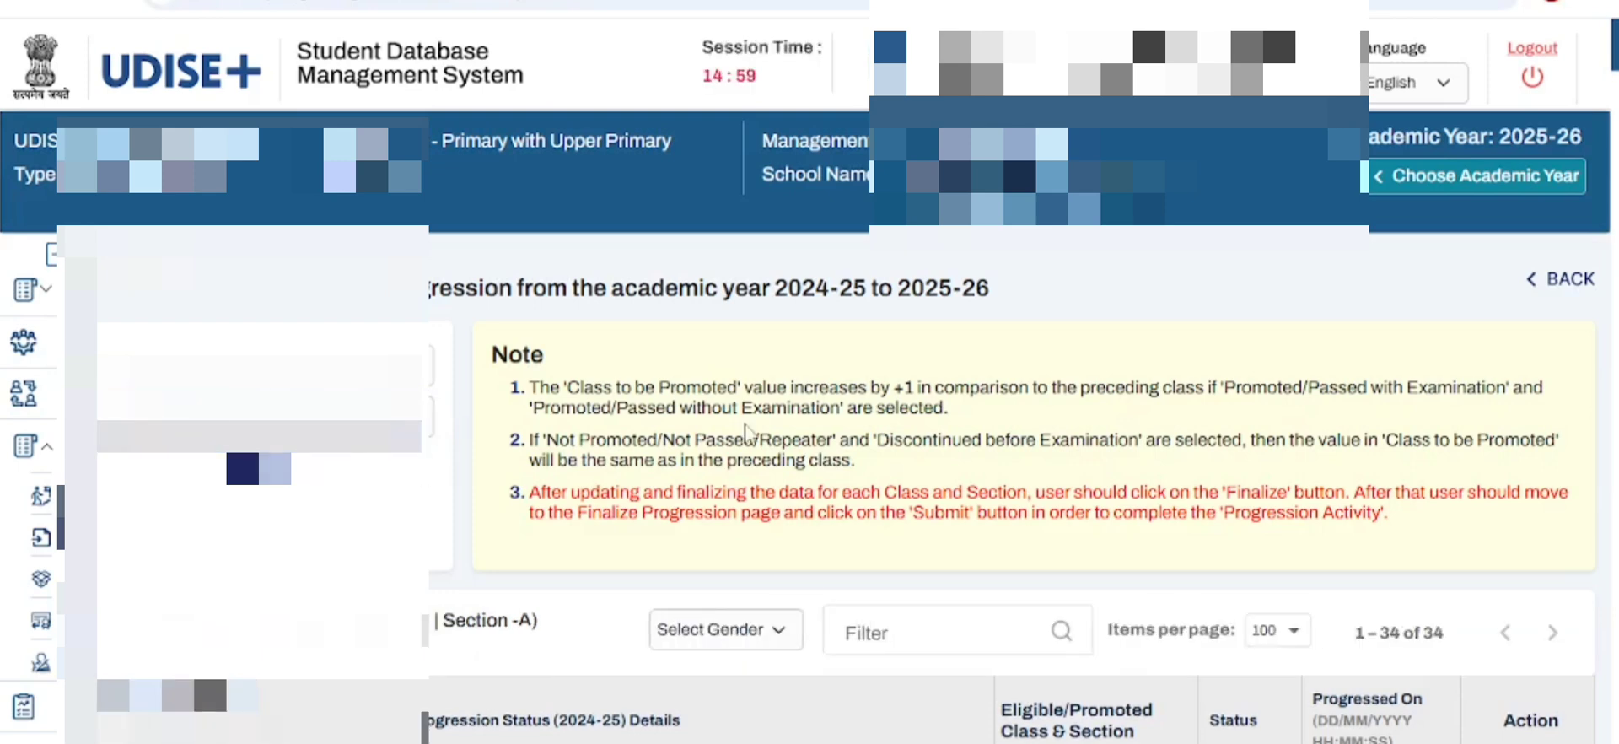
- Set the first class VII student's progression status to Promoted/Passed with Examination and the marks to 58 percent
scroll(746, 434, down, 4)
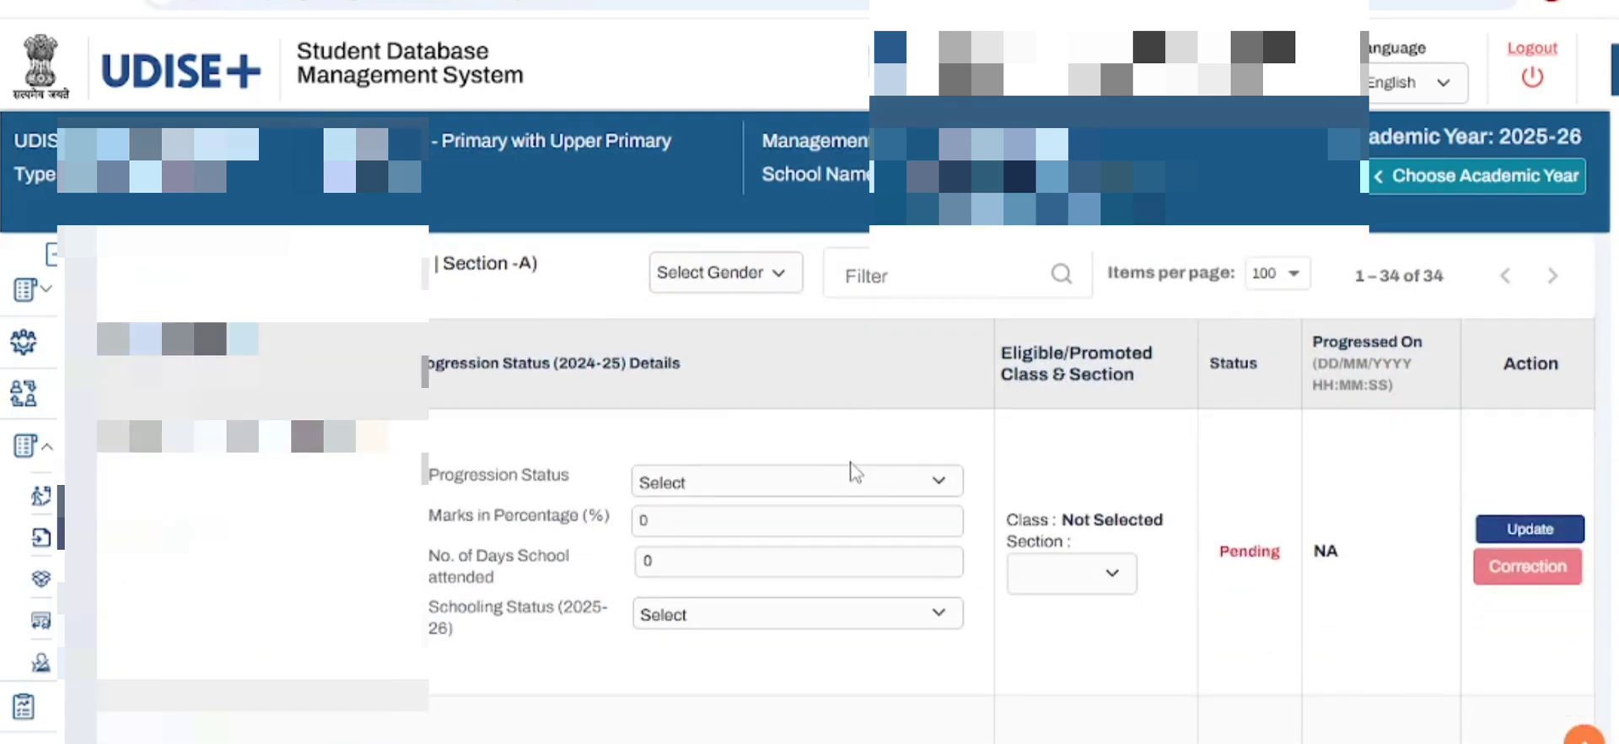
click(815, 498)
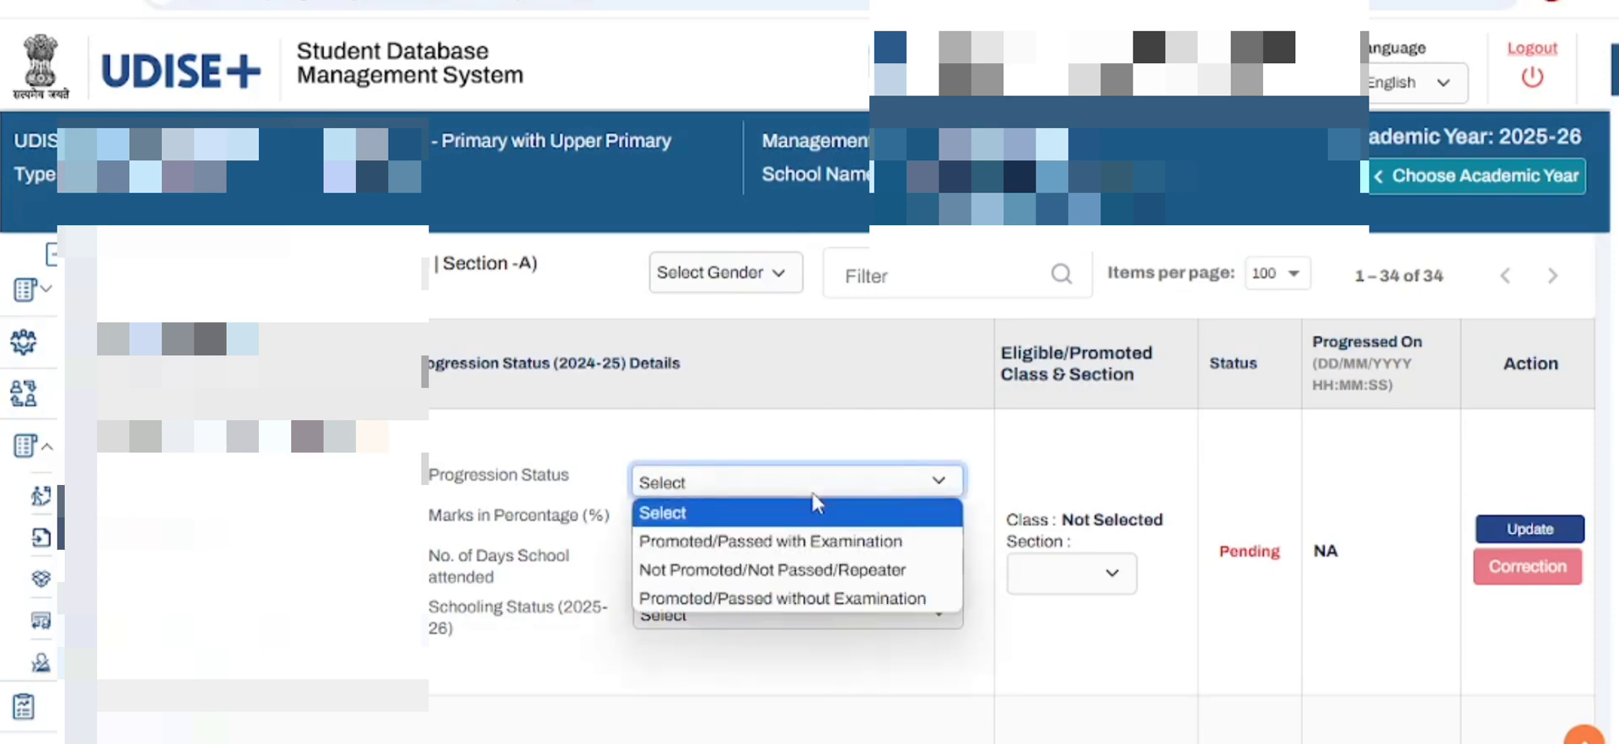
click(794, 546)
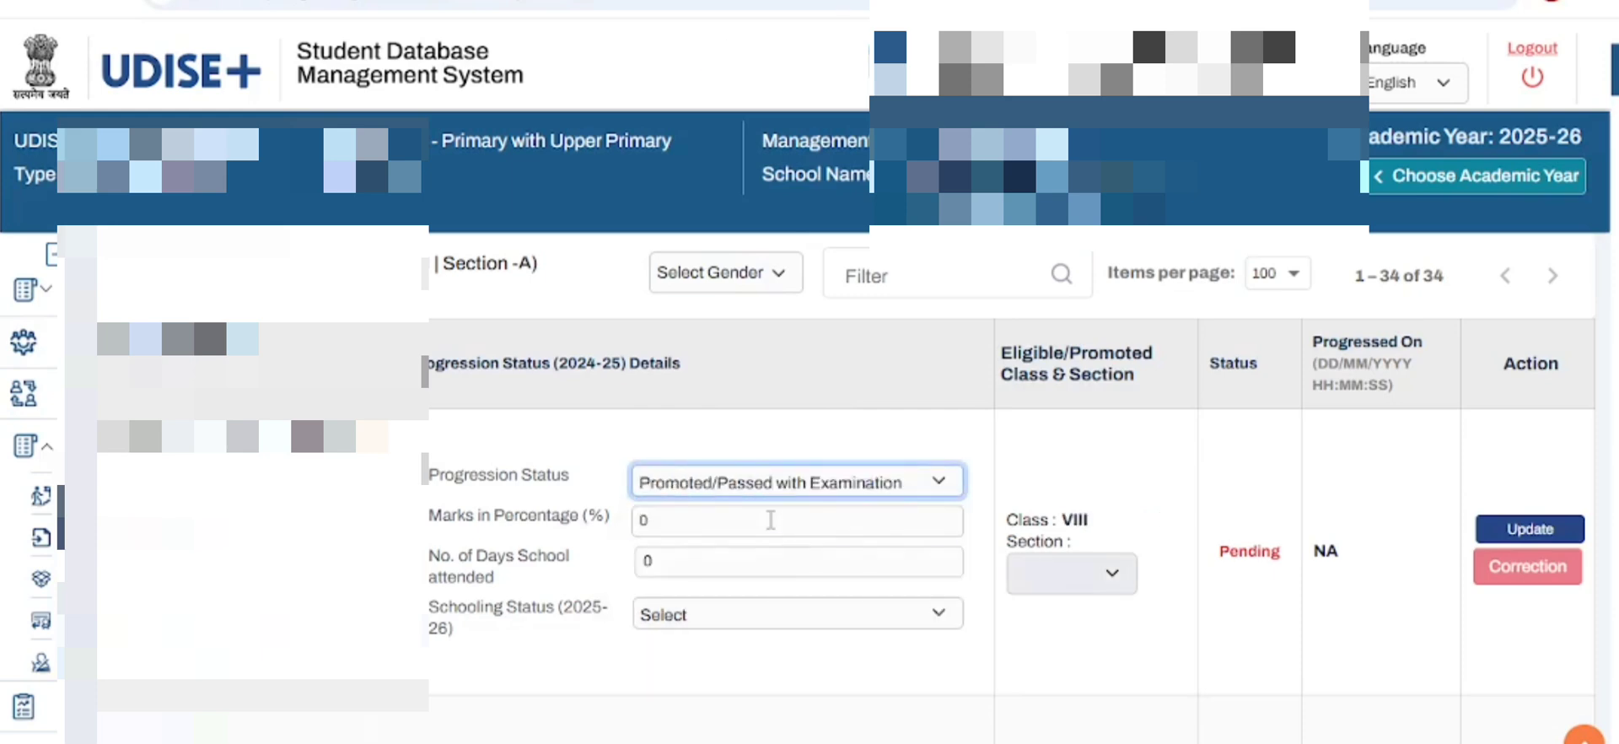
click(770, 519)
key(BackSpace)
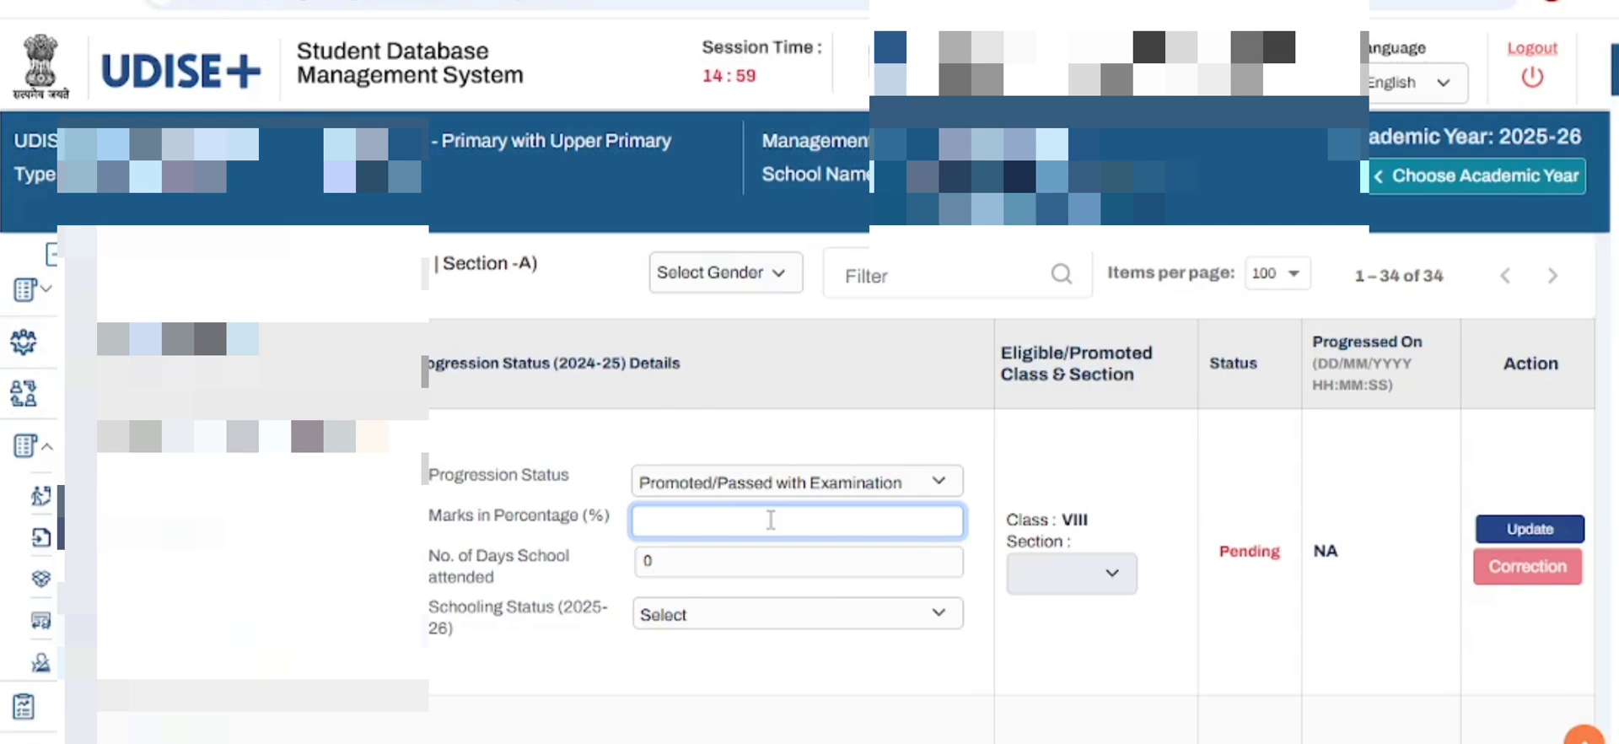
text(58)
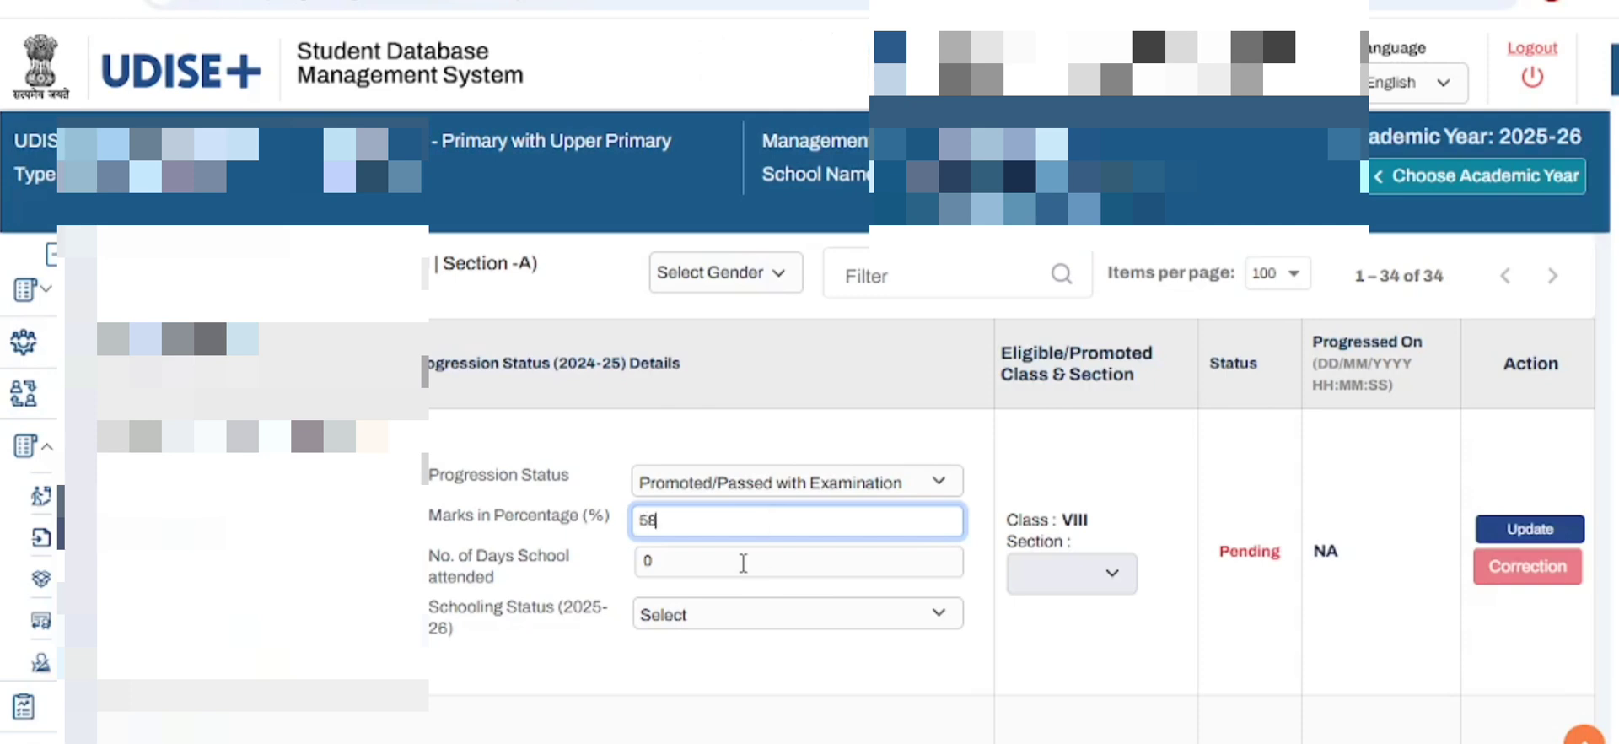
- Set the first class VII student's days attended to 213 and the 2025-26 schooling status to Left School with TC/without TC
click(743, 563)
key(BackSpace)
text(213)
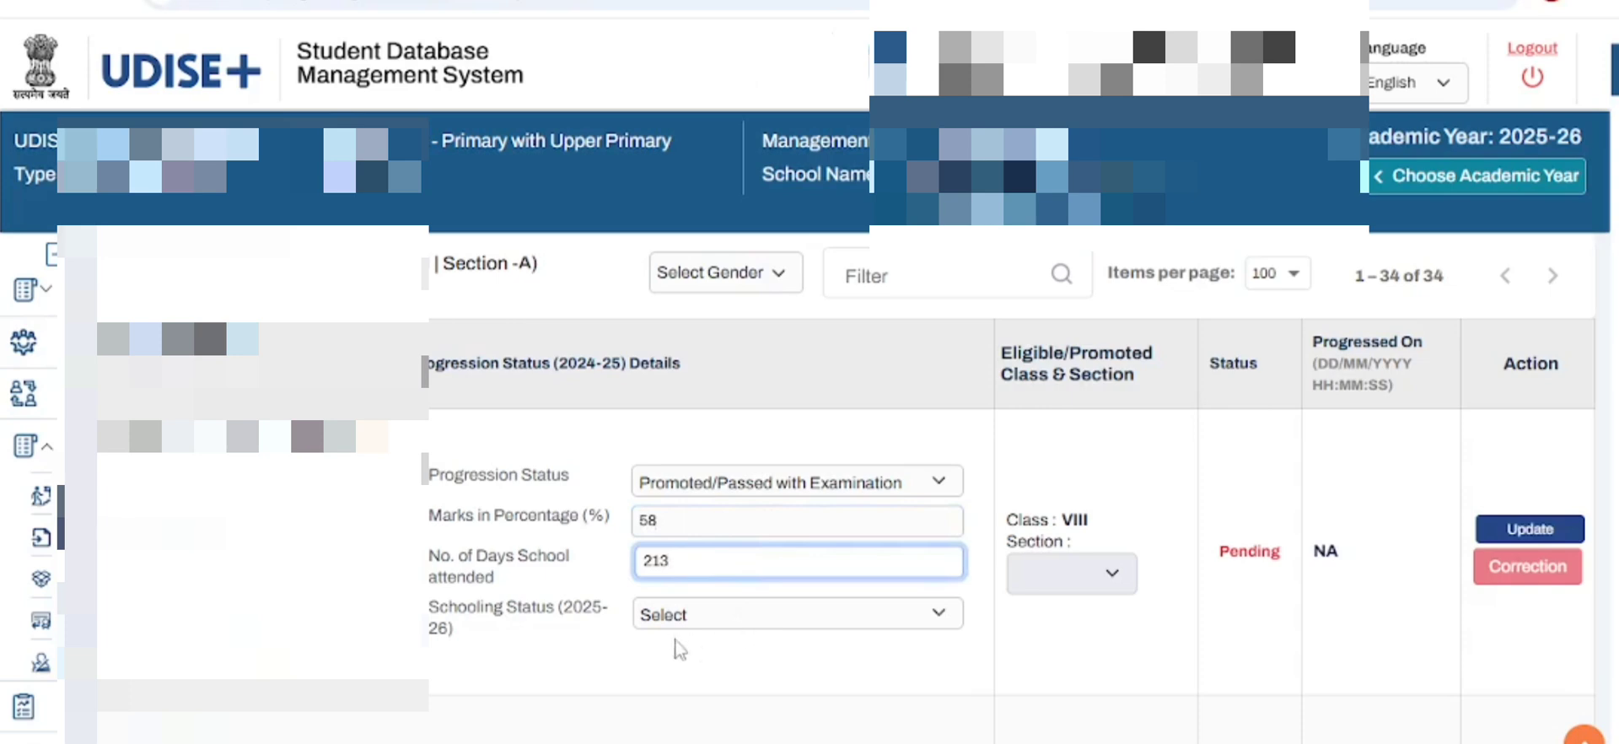
scroll(937, 658, down, 2)
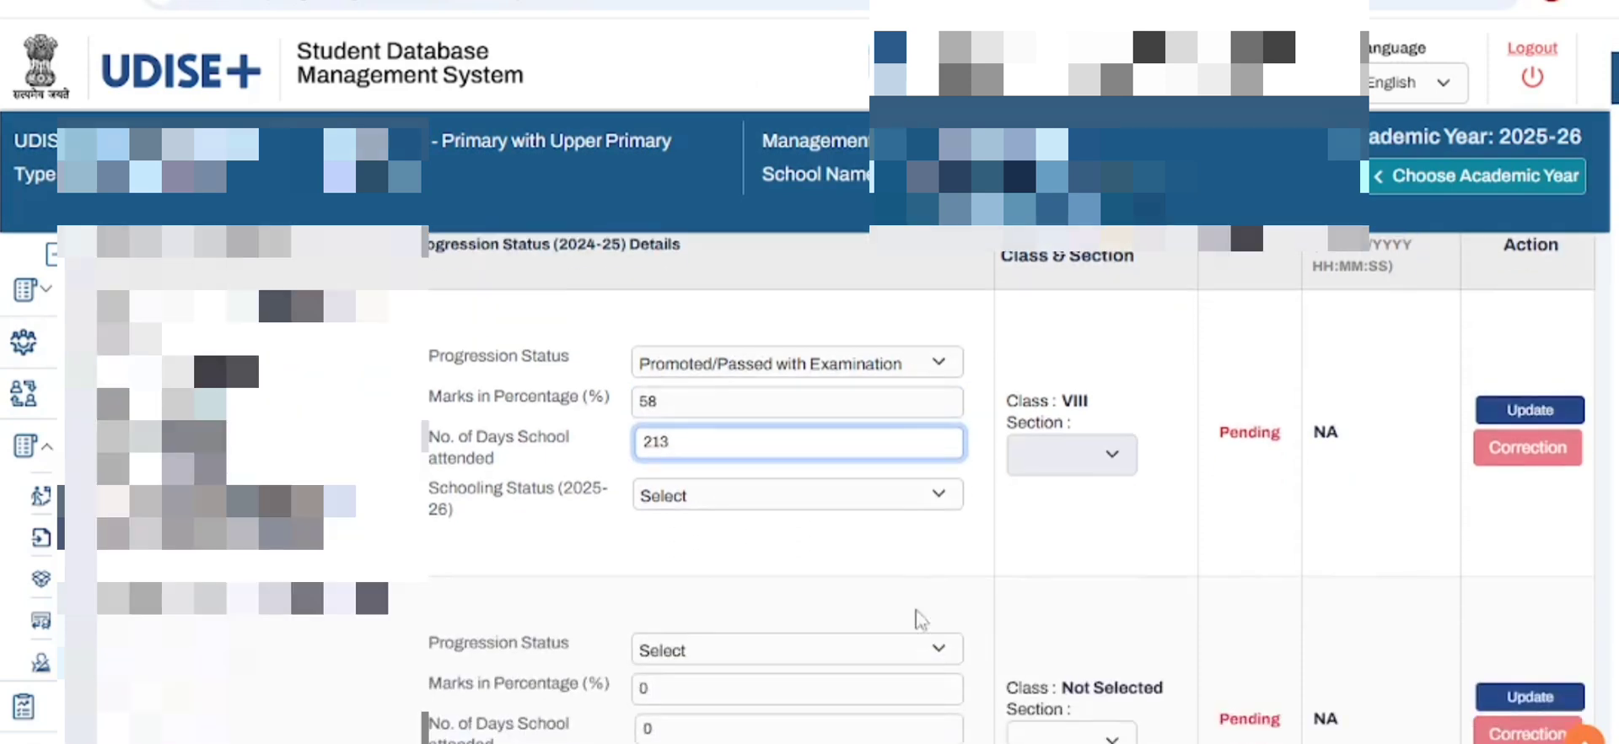
click(892, 504)
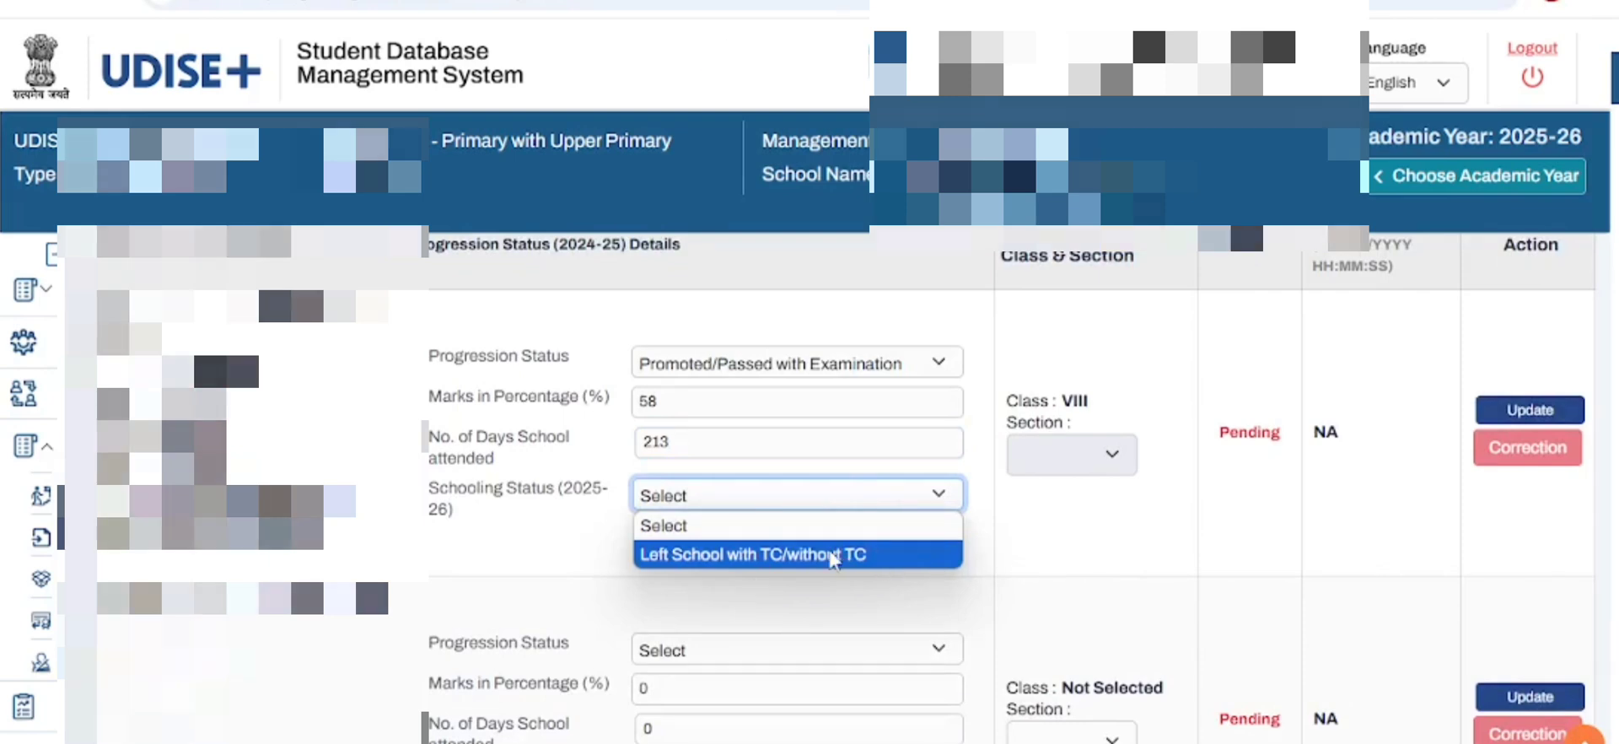
click(833, 557)
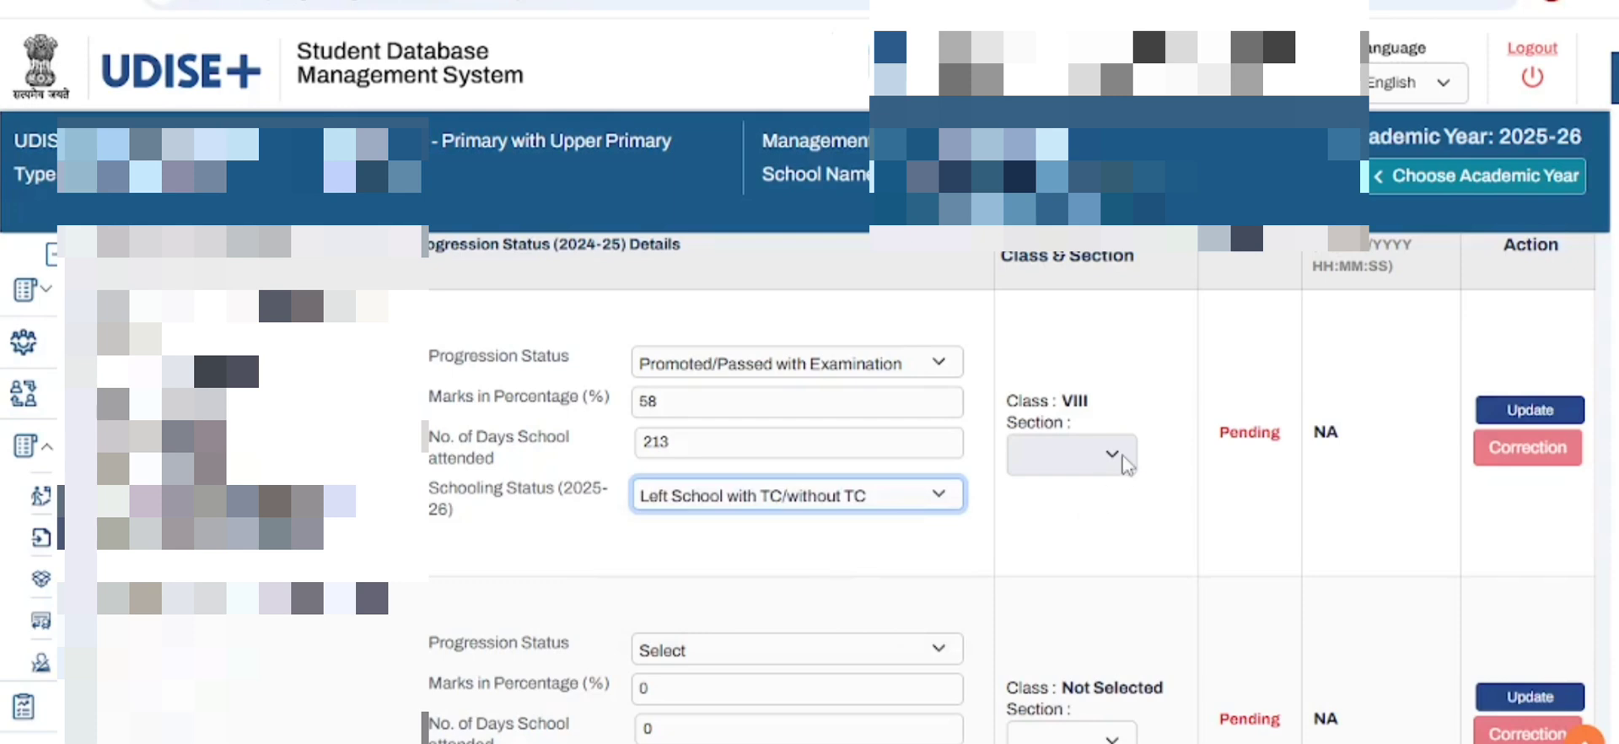
click(1126, 463)
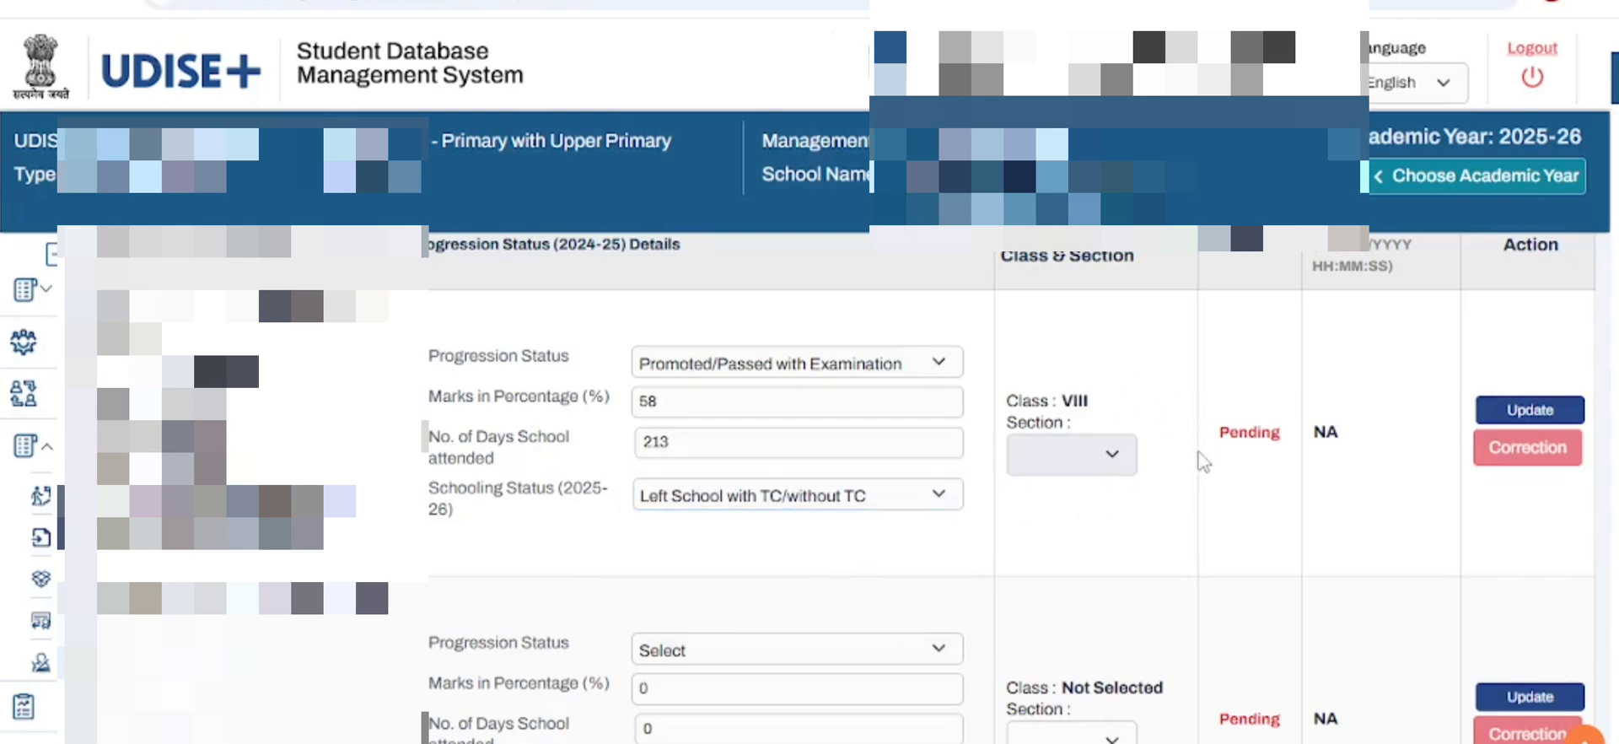
scroll(1038, 464, up, 2)
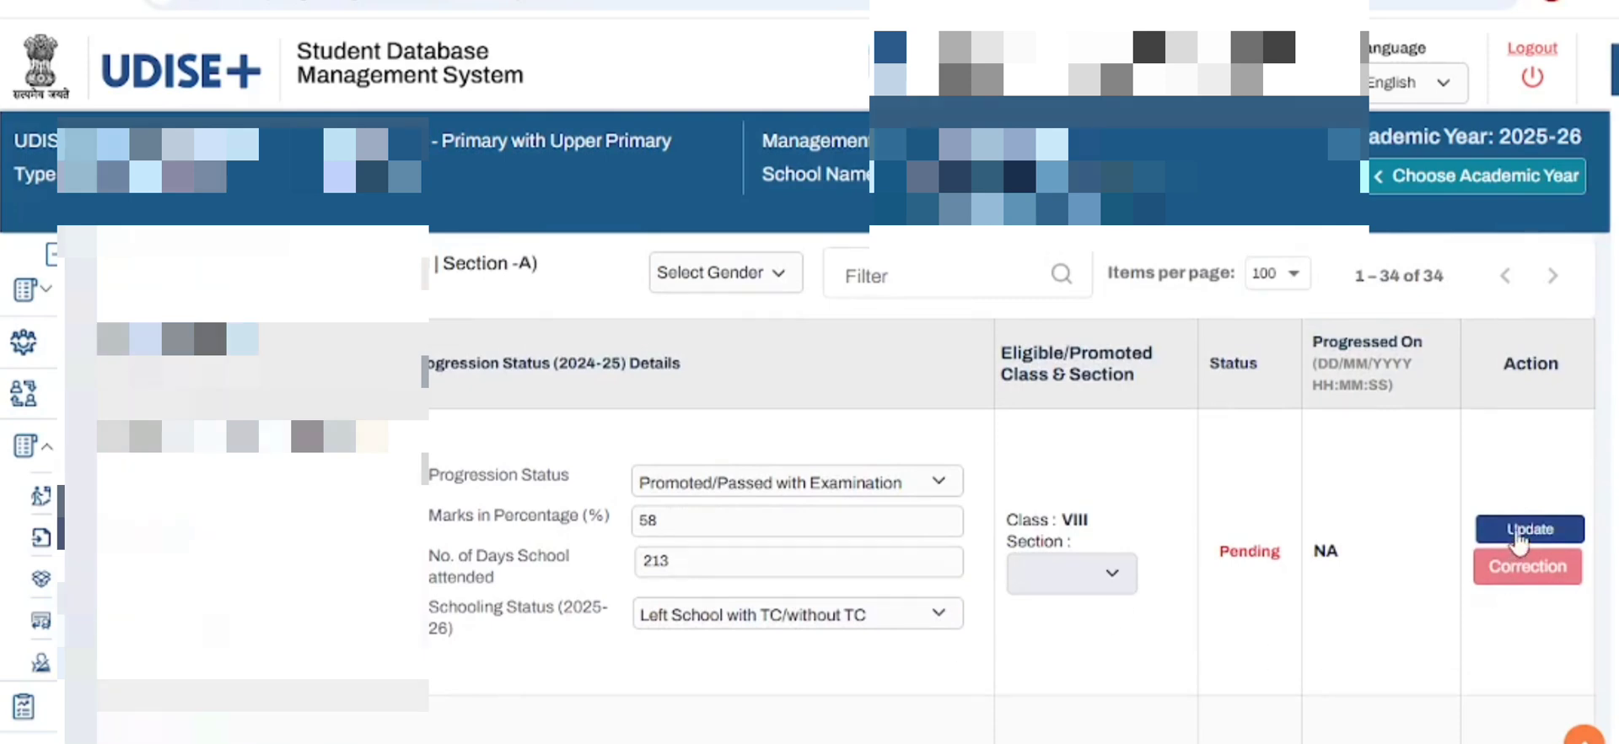
click(947, 620)
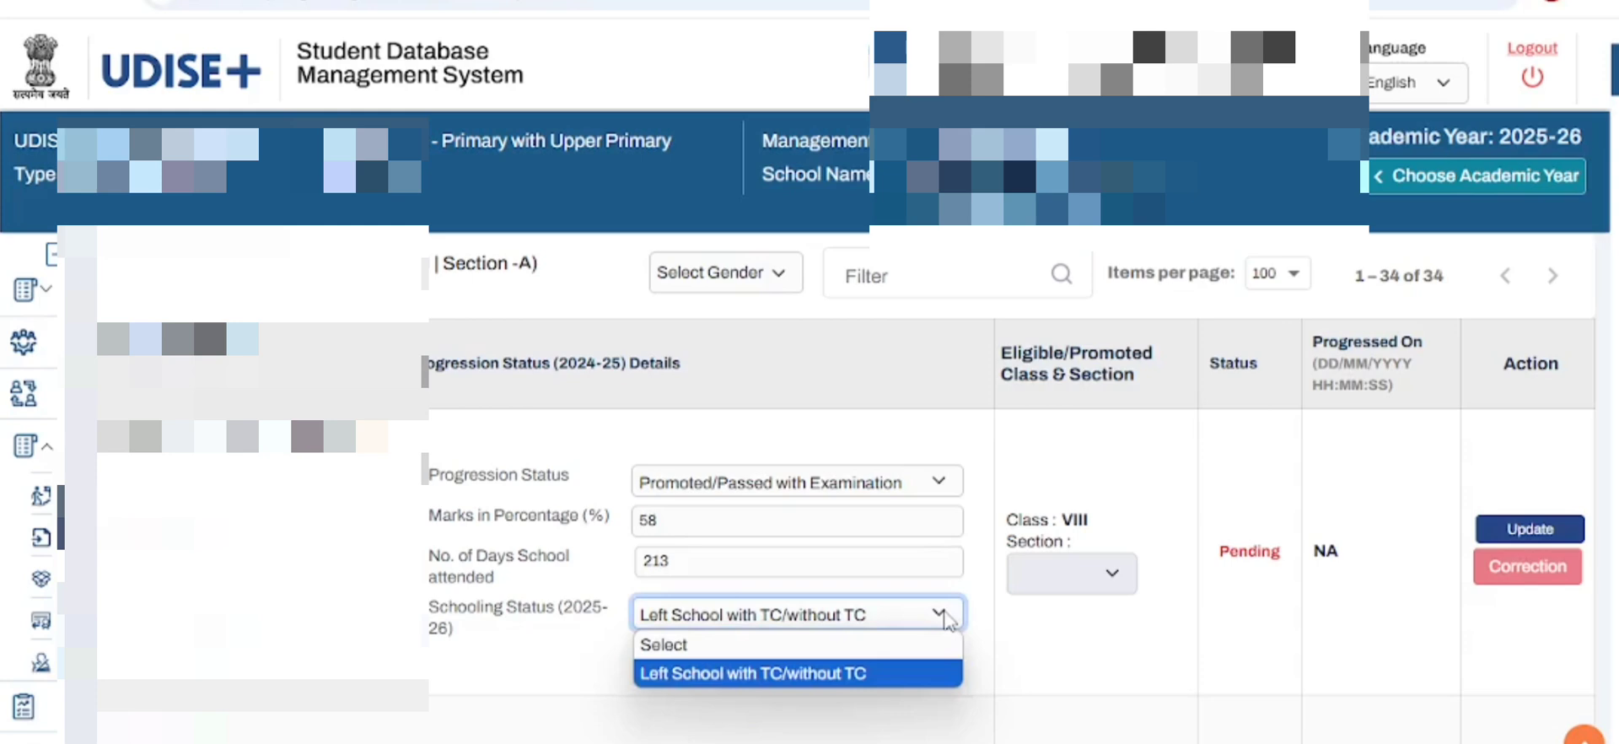
click(946, 620)
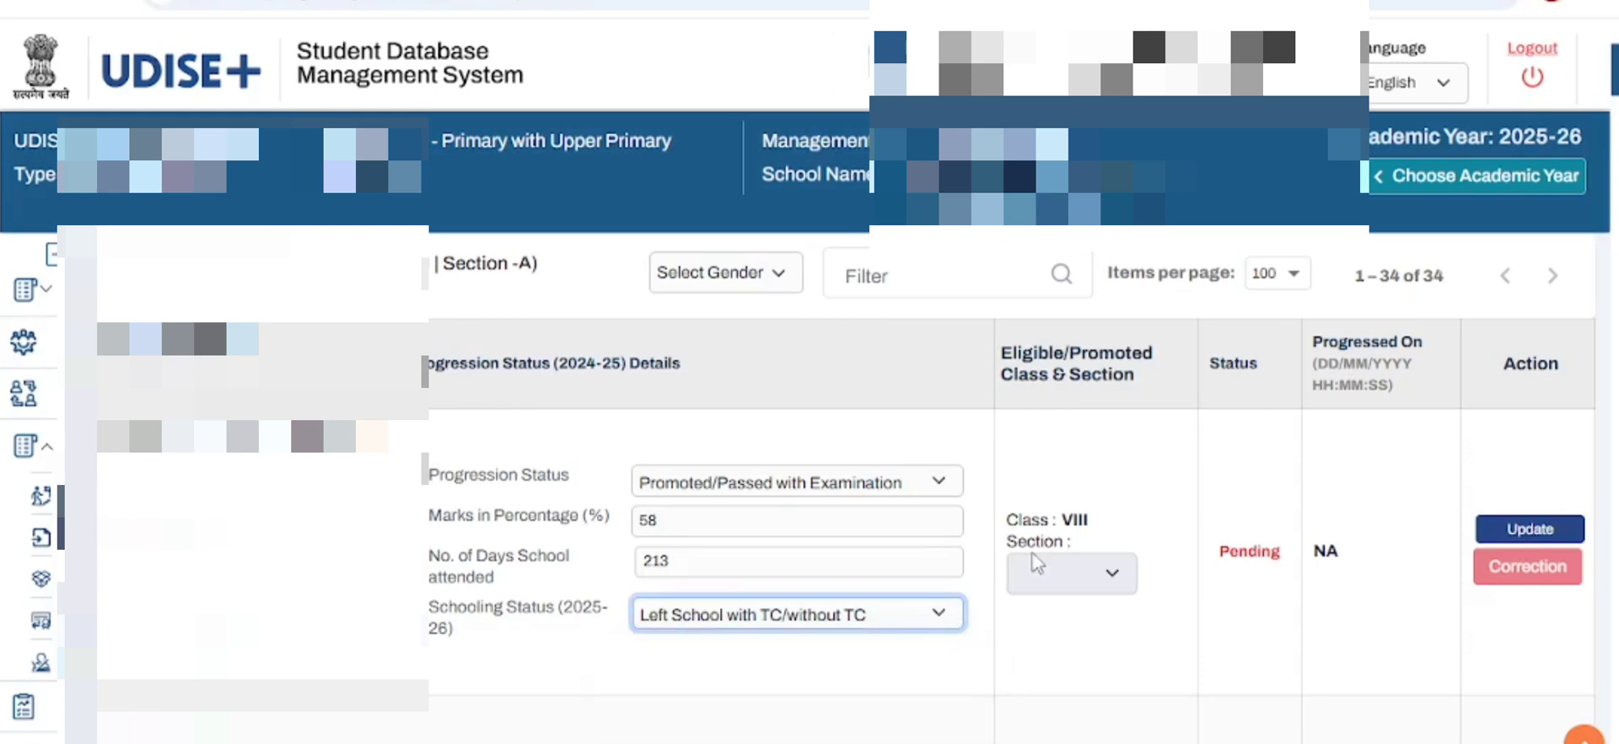
- Review the progression records of class V, section A, through to the end of the list
scroll(932, 543, down, 5)
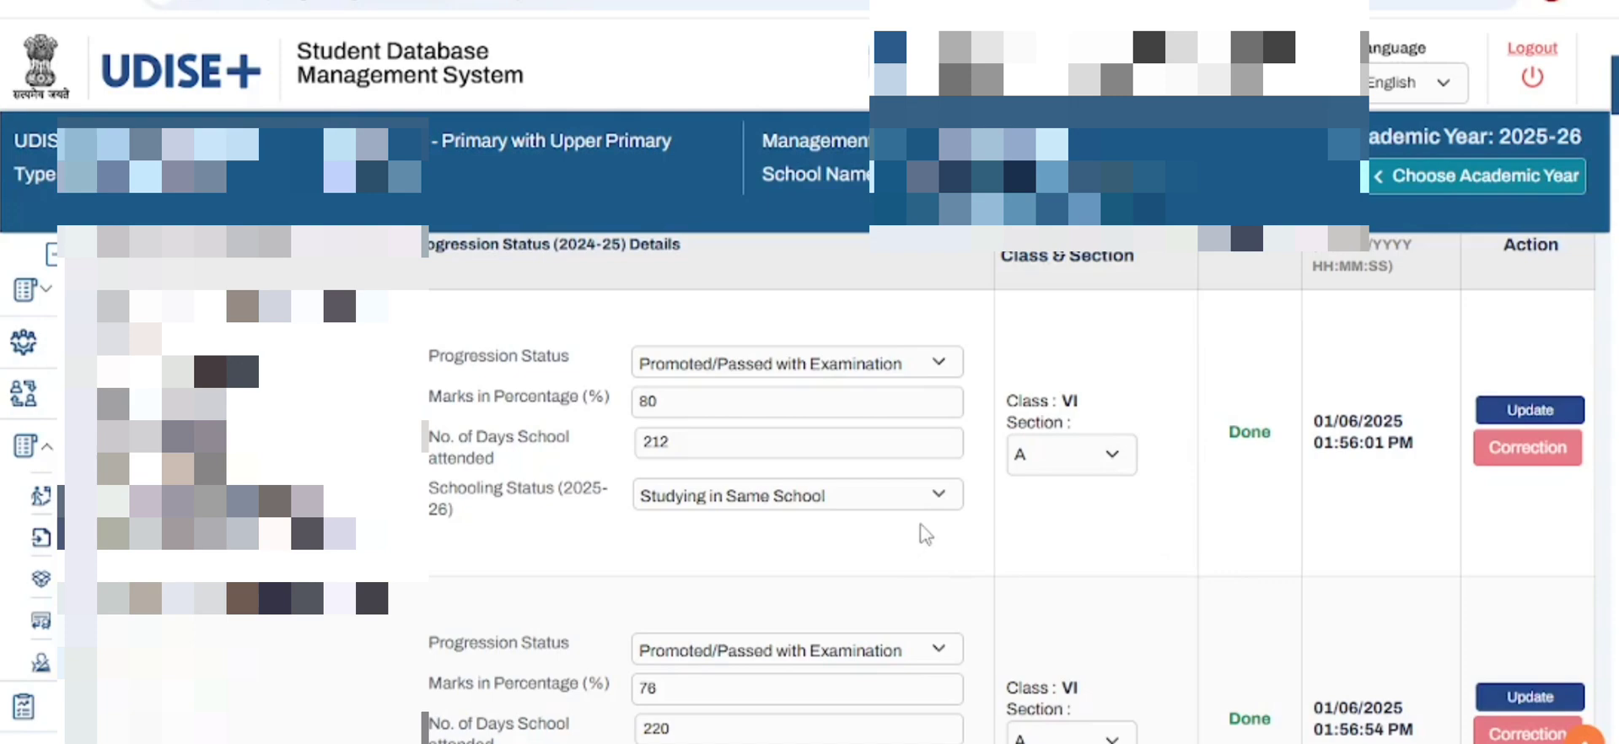
scroll(925, 533, down, 3)
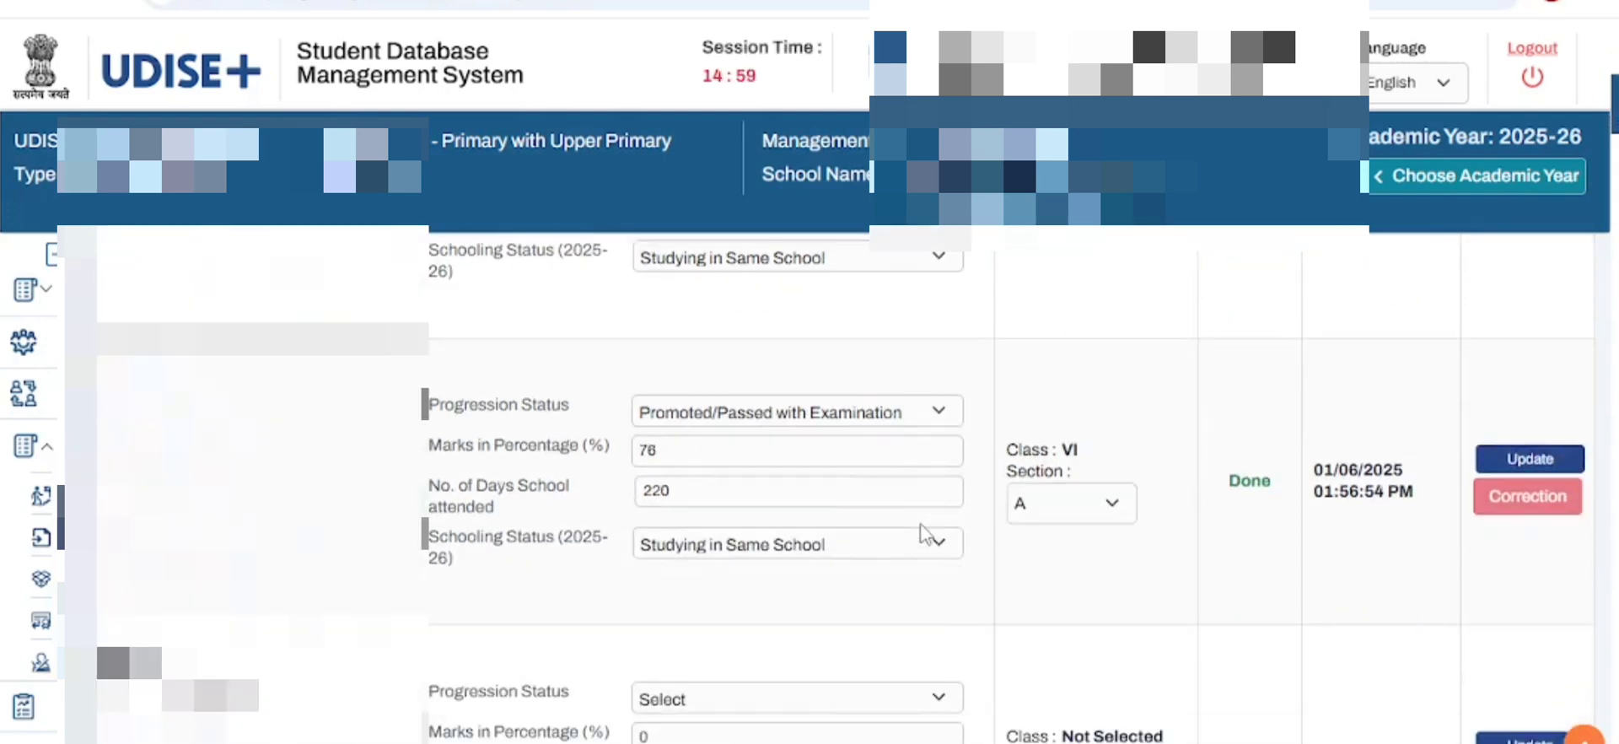
scroll(926, 533, down, 10)
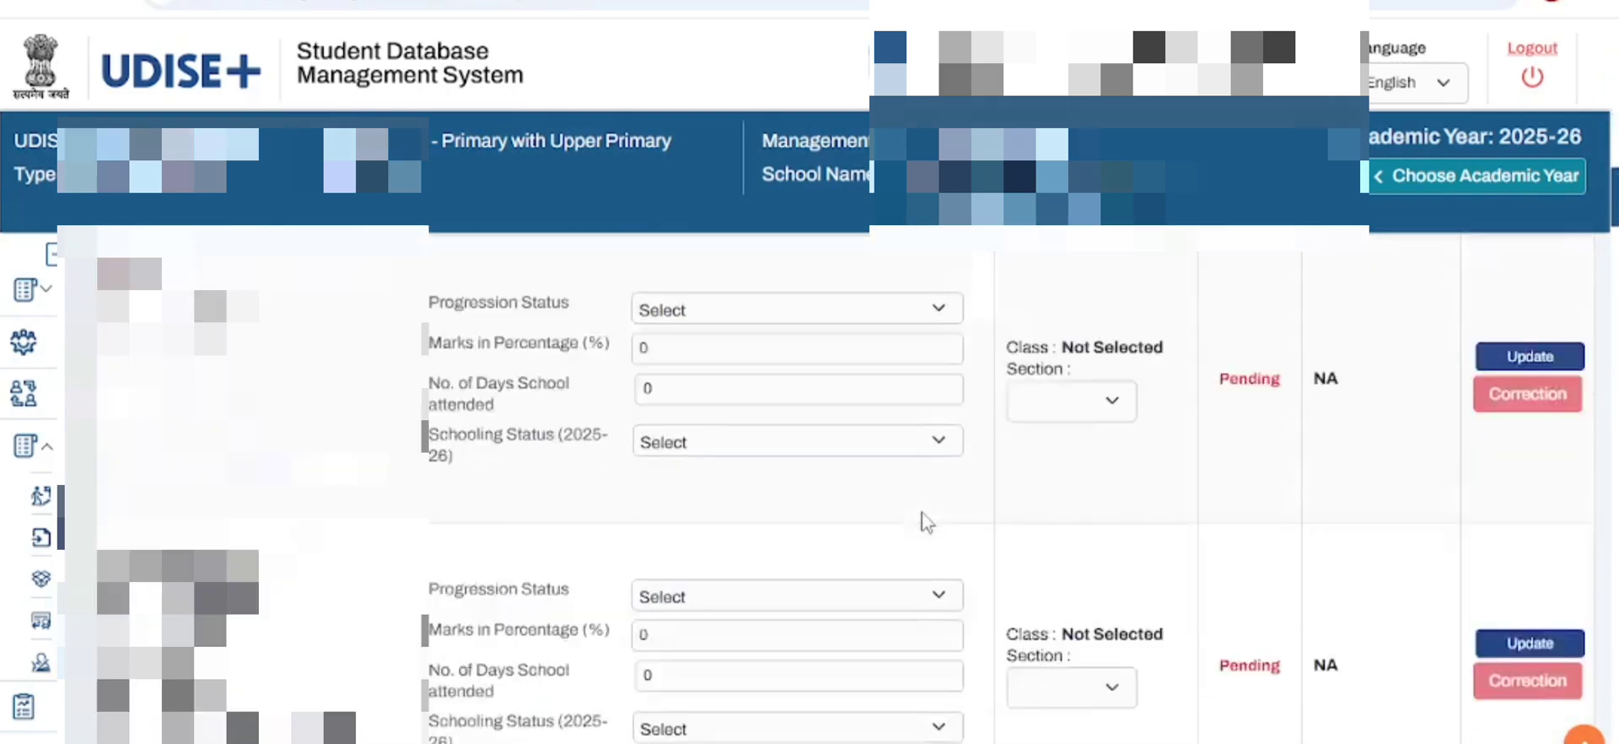
scroll(925, 522, down, 10)
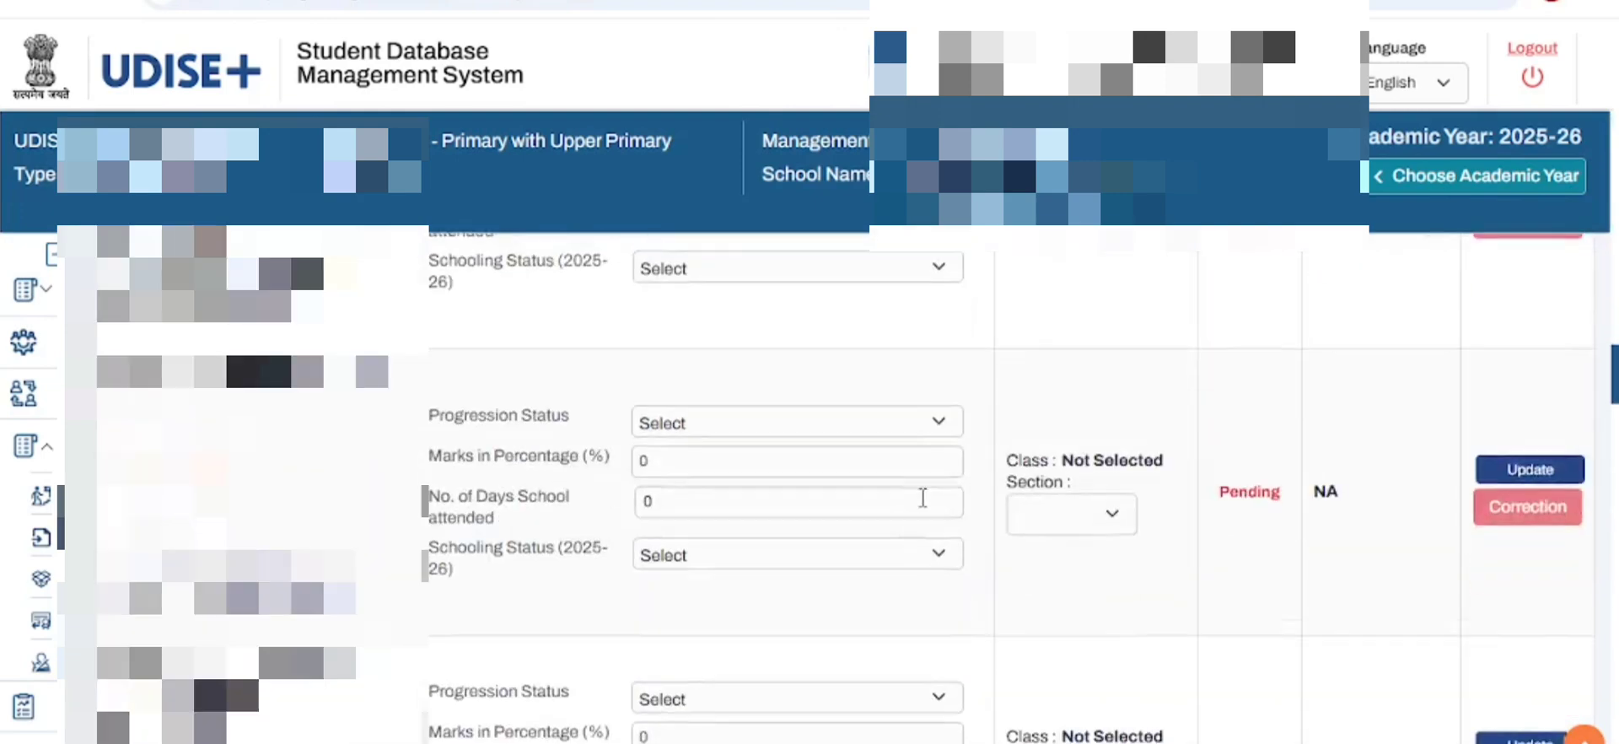
scroll(924, 497, down, 1)
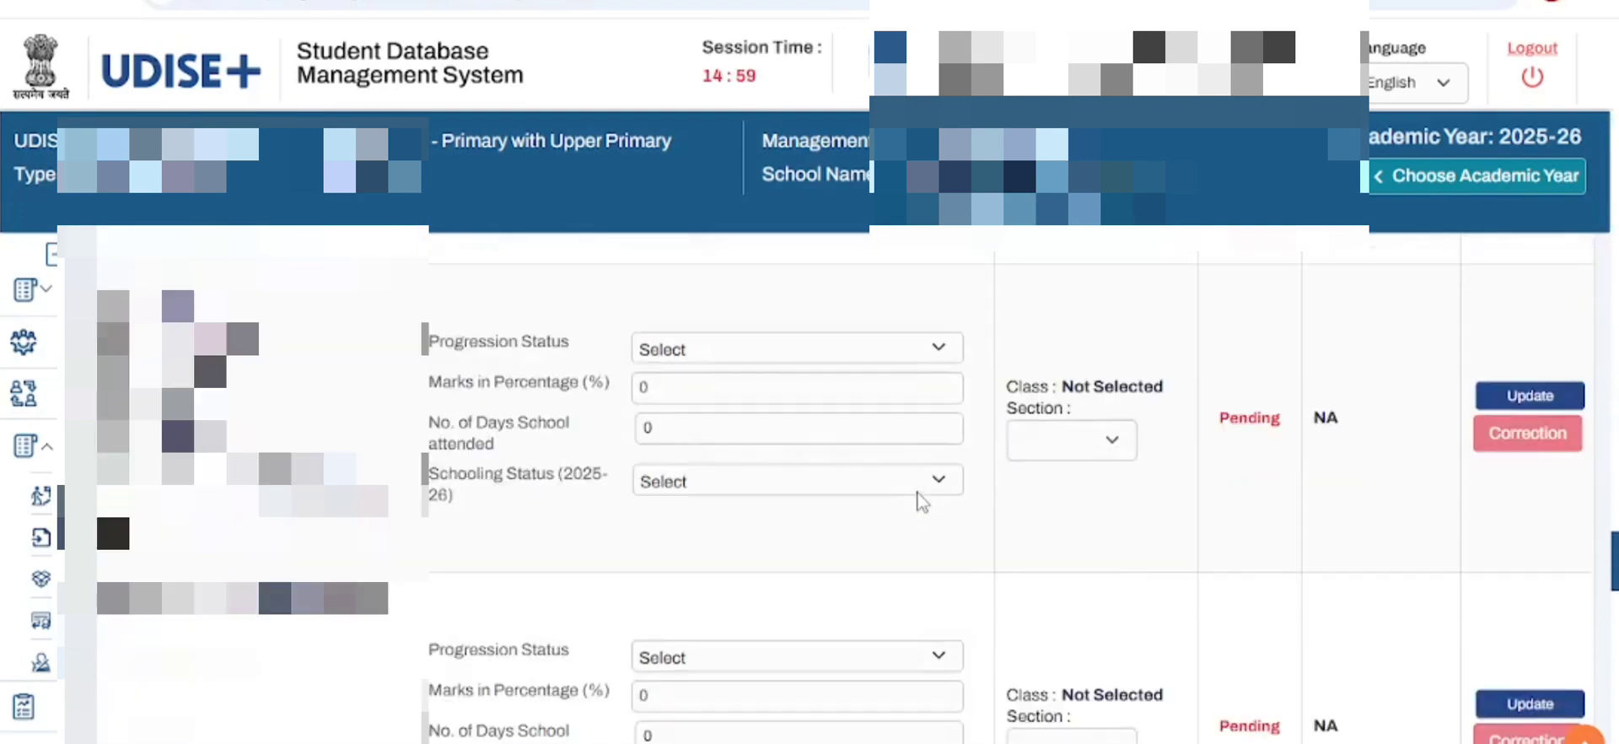
scroll(923, 501, down, 5)
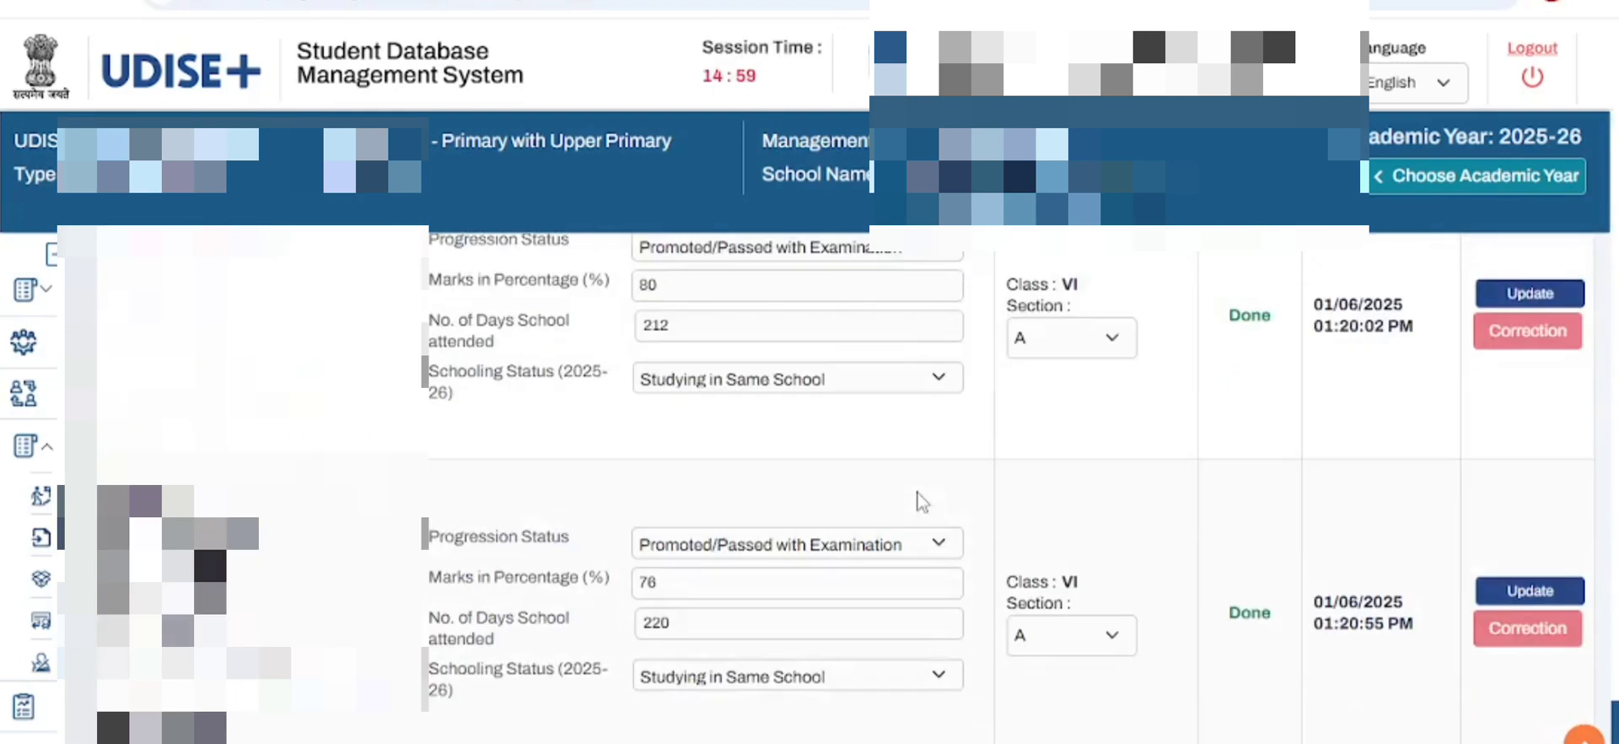
scroll(923, 503, down, 2)
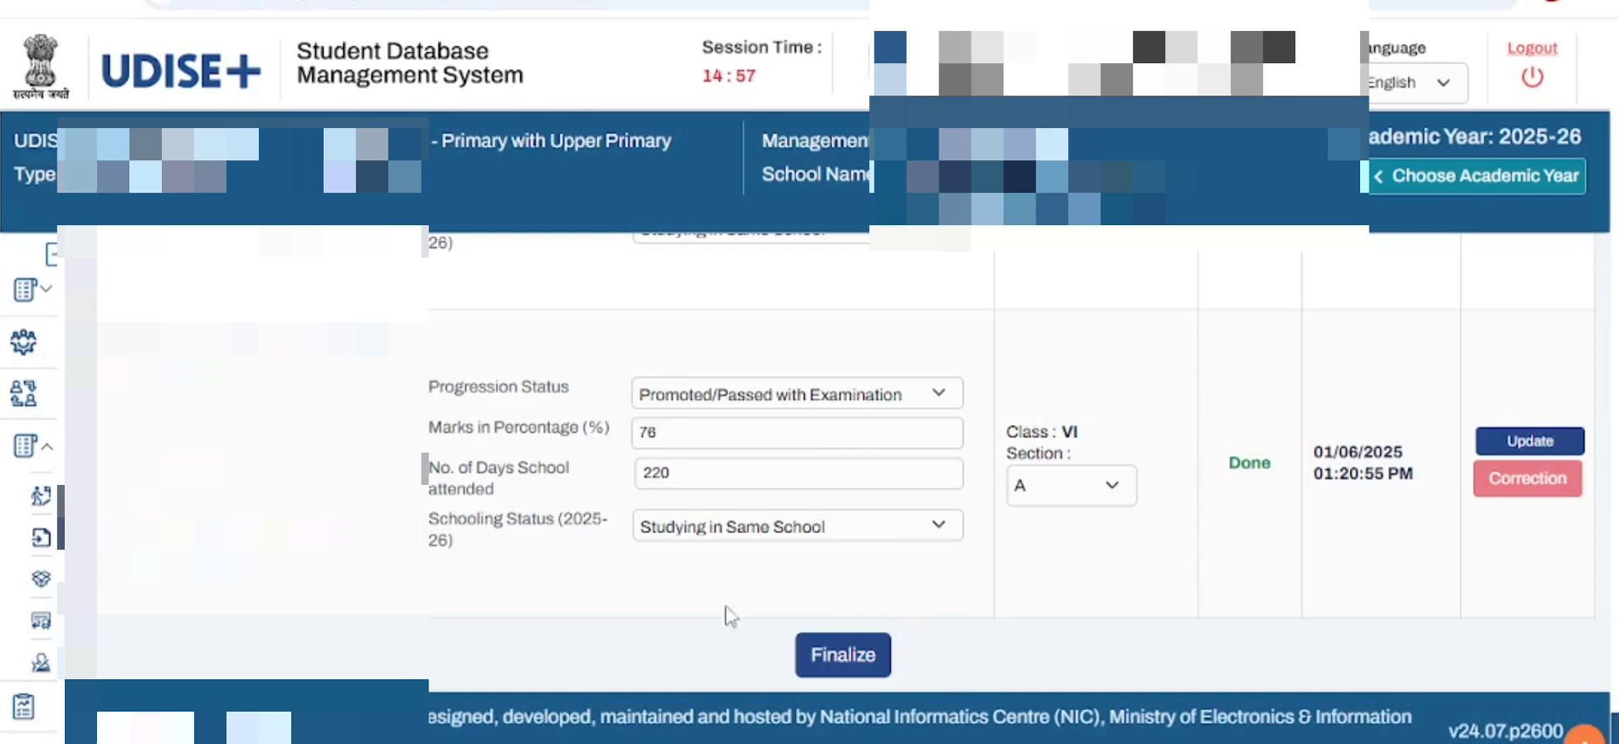